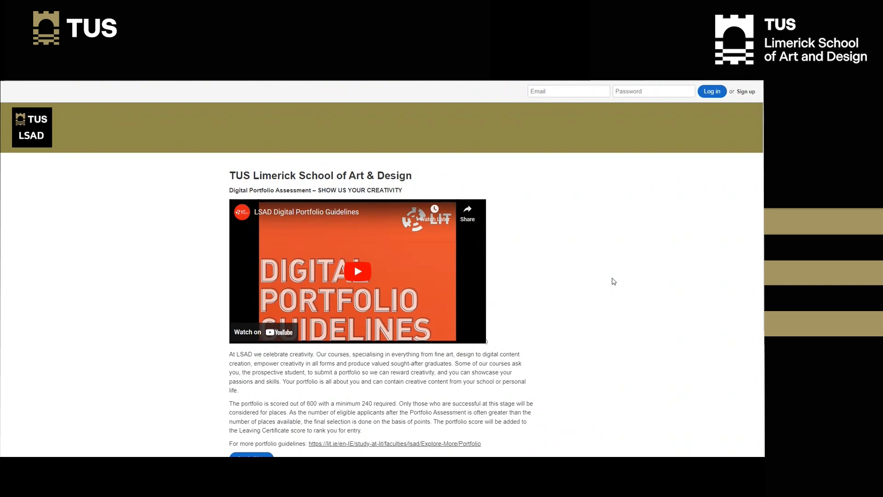
Start a new application from the TUS Limerick School of Art & Design portfolio assessment page
scroll(613, 281, "down", 1)
scroll(613, 281, "down", 2)
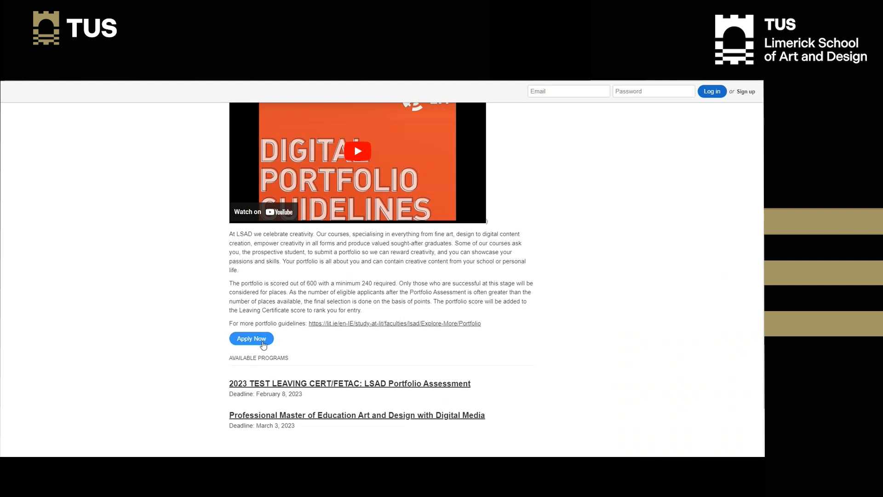
left_click(263, 343)
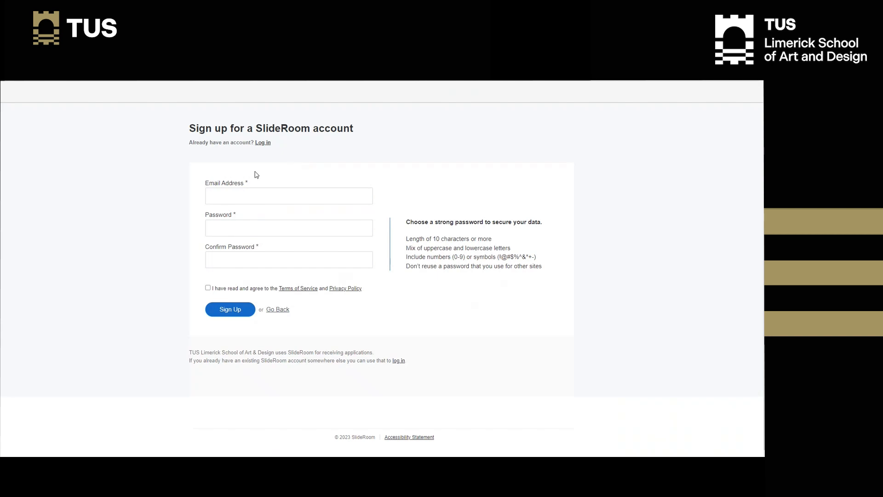
Switch from account sign-up to login and log in to the existing SlideRoom account with its e-mail and account password
left_click(263, 143)
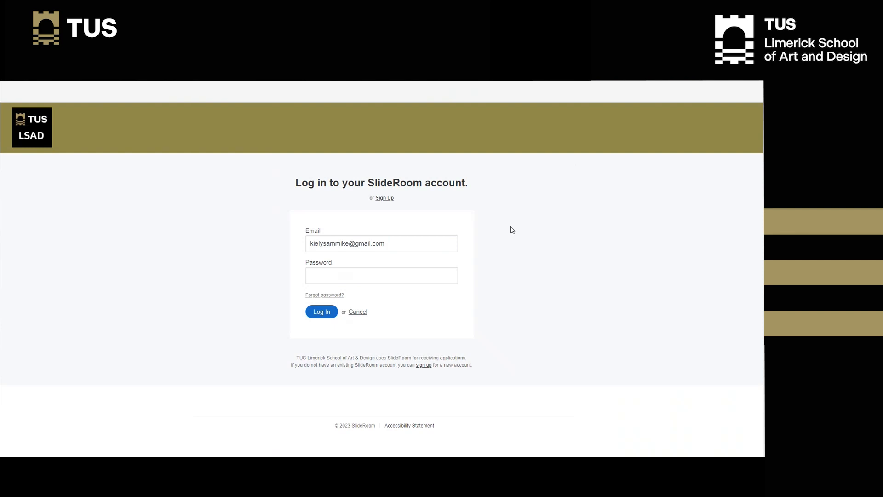
left_click(420, 245)
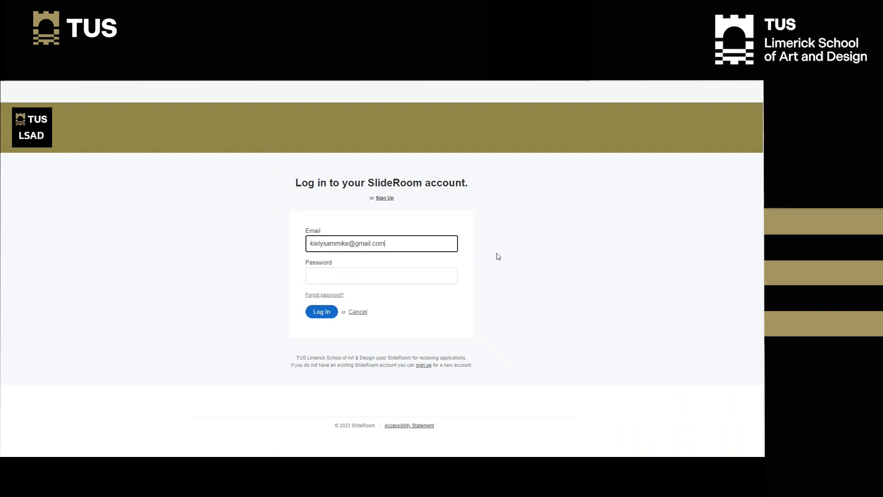
left_click(394, 279)
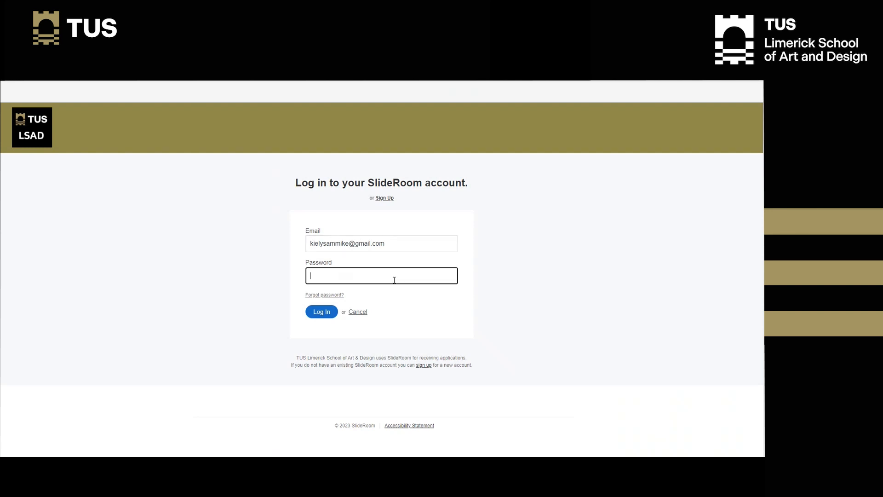
type("••••")
left_click(333, 316)
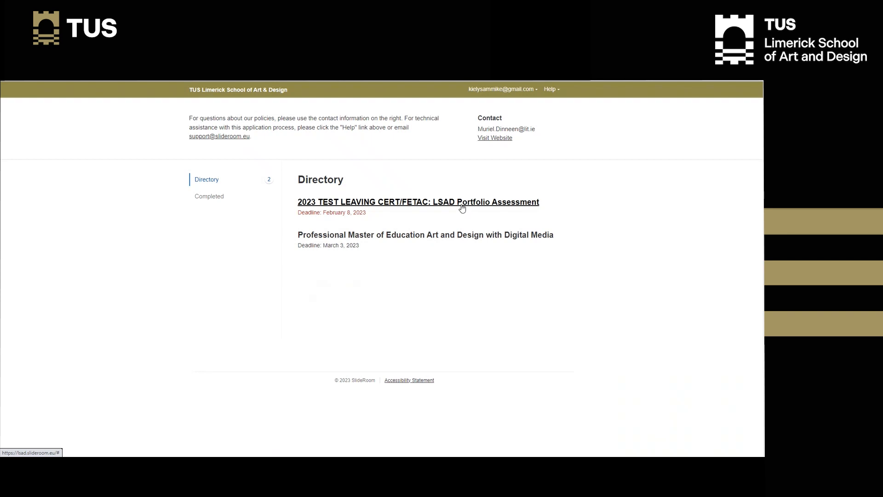
Open the 2023 TEST LEAVING CERT/FETAC: LSAD Portfolio Assessment program and begin its application
left_click(423, 202)
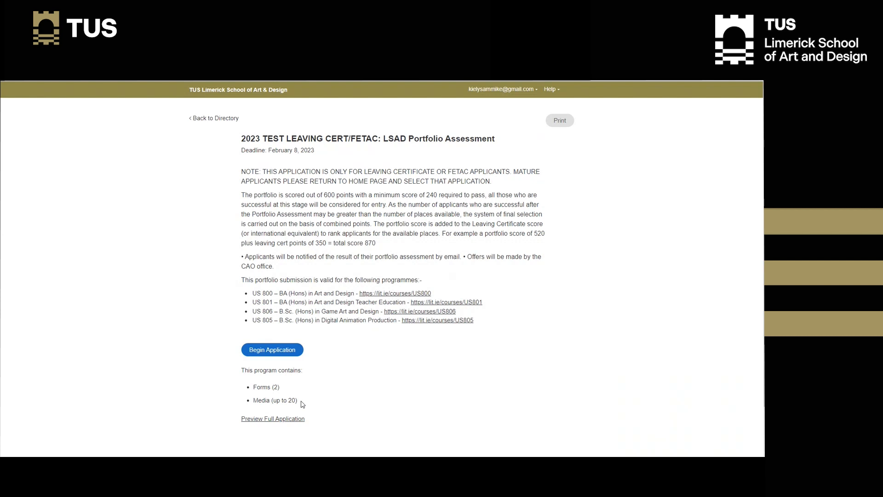
left_click(286, 357)
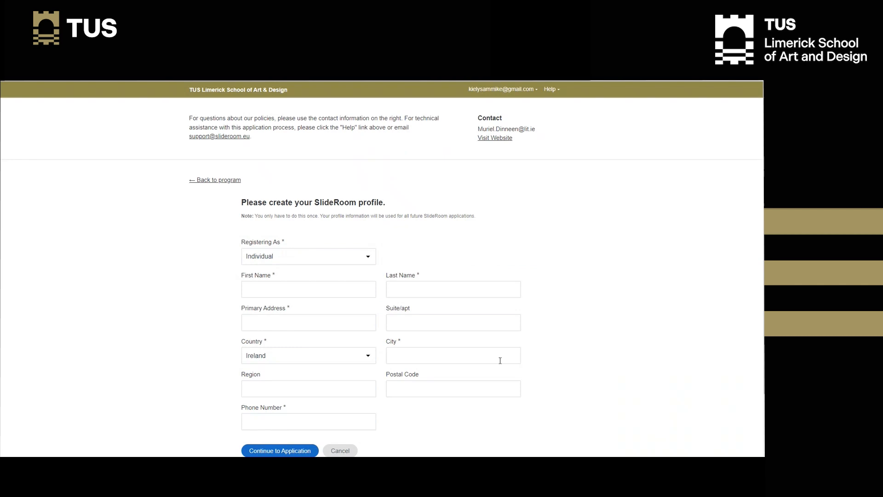
Enter the applicant's first and last name in the SlideRoom profile form
scroll(525, 358, "down", 2)
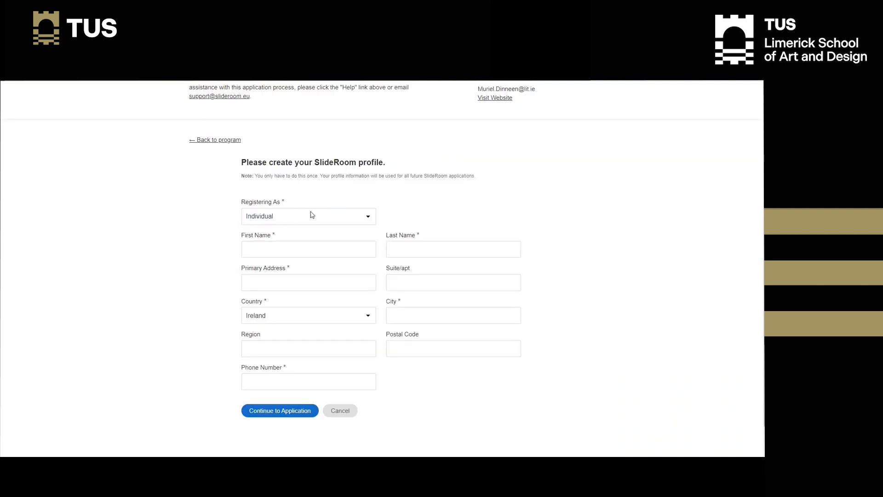
left_click(305, 250)
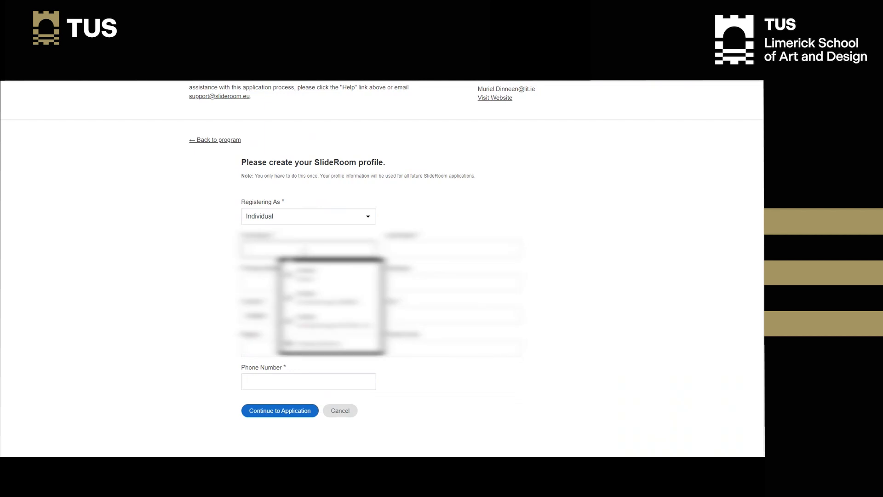
left_click(494, 230)
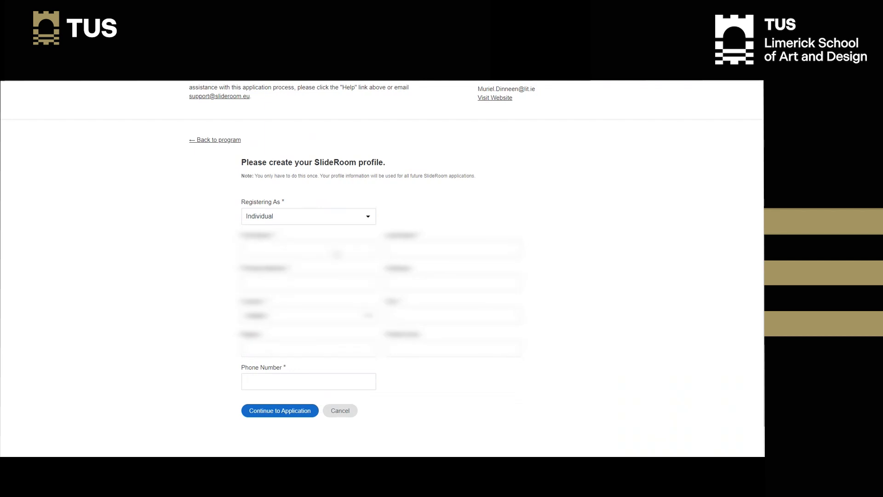
left_click(339, 251)
type("Mike")
key("Tab")
type("Smith")
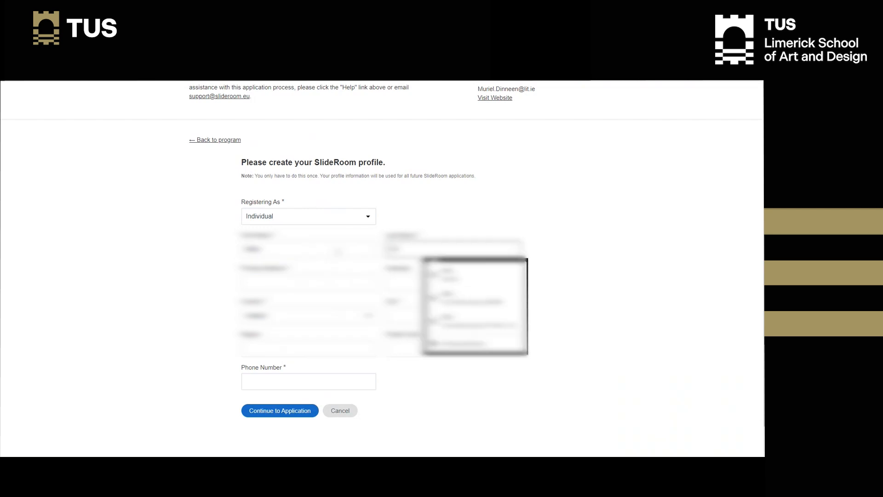
left_click(545, 234)
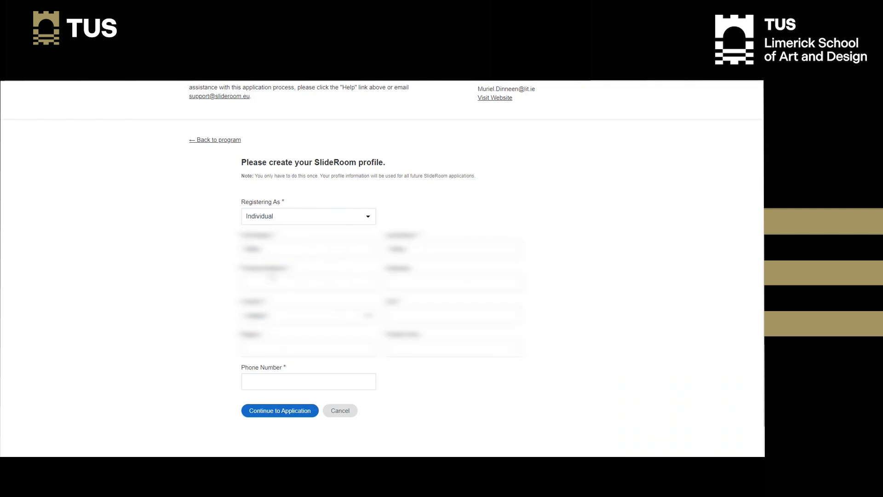
Fill in the applicant's address and phone number from a saved entry, continue to the application, and decline saving the address in the browser
left_click(281, 279)
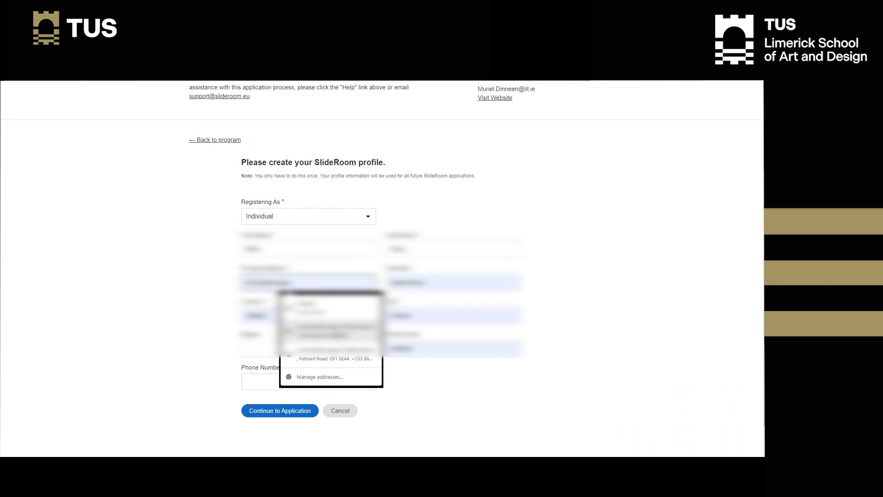
left_click(320, 311)
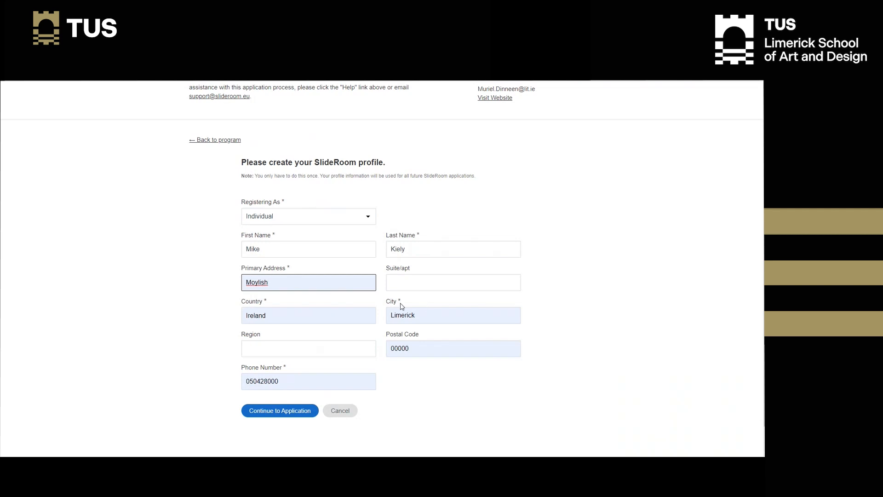
left_click(424, 351)
left_click(250, 351)
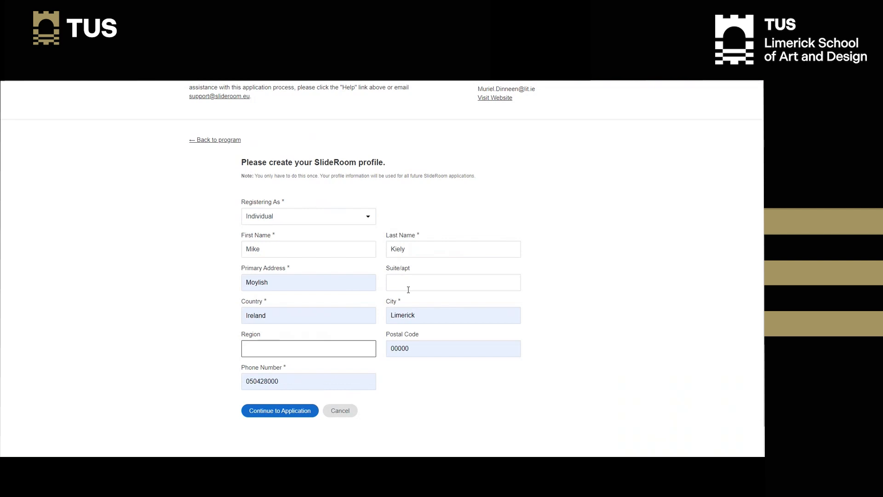
left_click(286, 414)
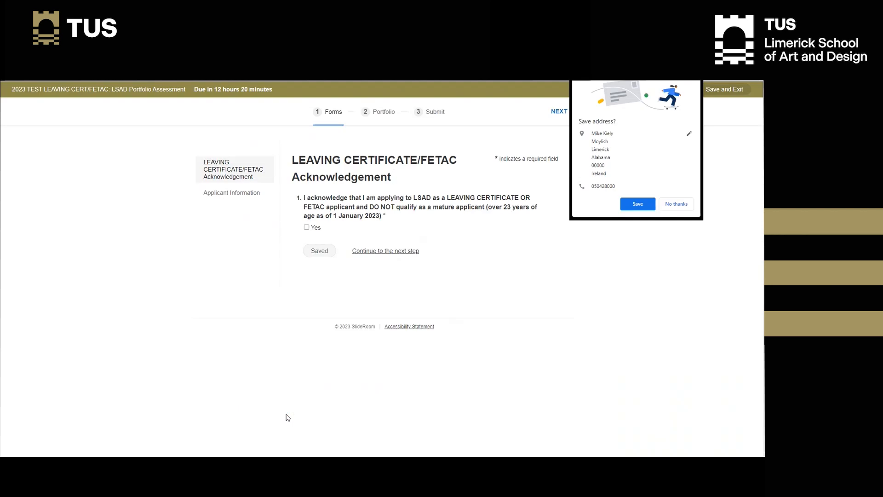
left_click(677, 204)
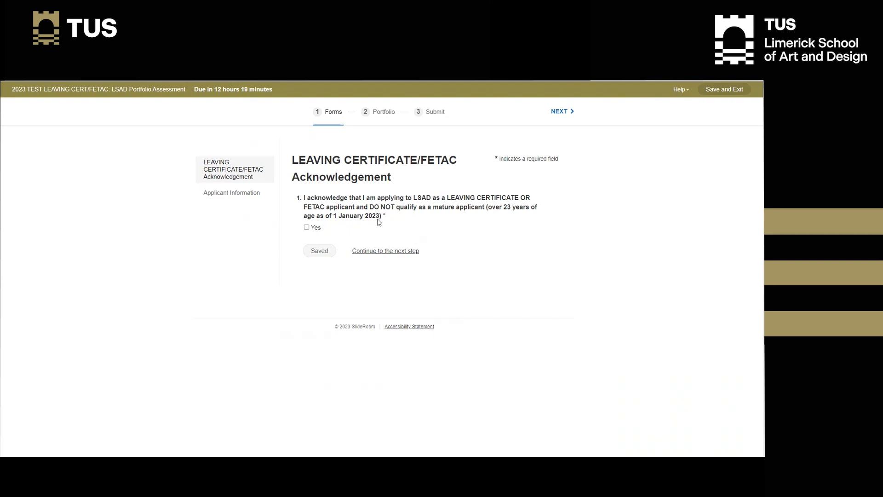
Acknowledge applying as a LEAVING CERTIFICATE or FETAC applicant with Yes and continue to Applicant Information
left_click(307, 227)
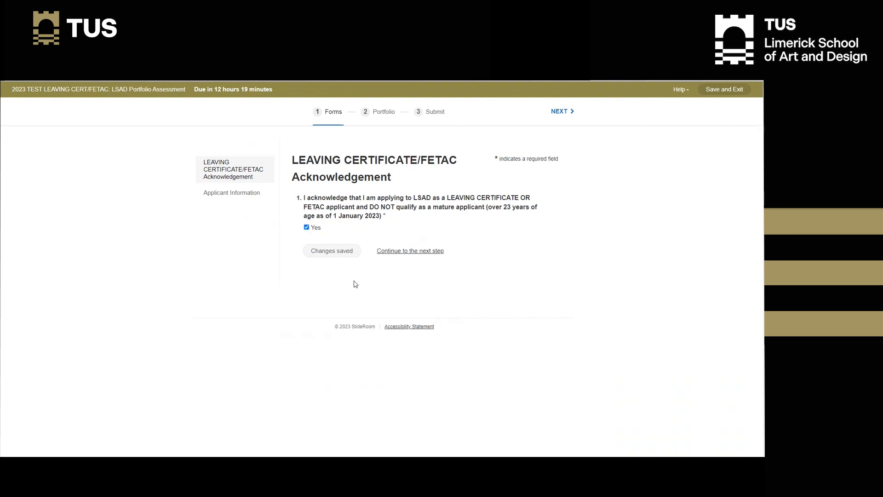
left_click(411, 252)
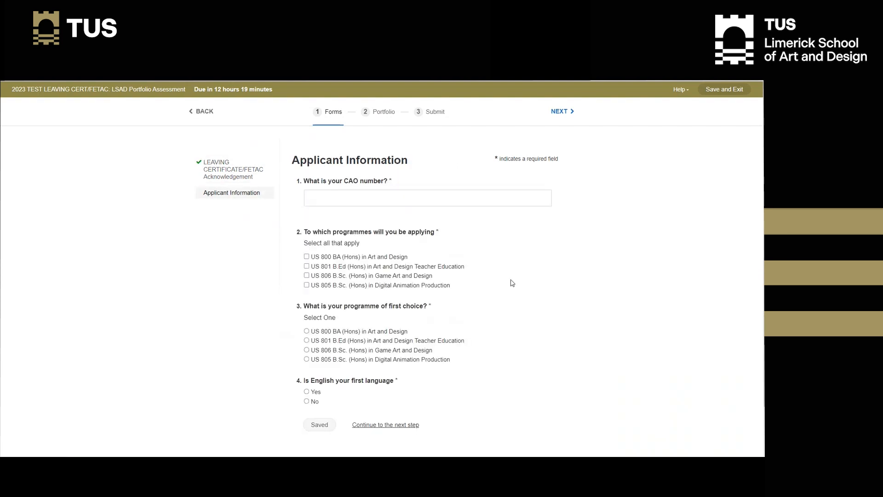
Enter the applicant's CAO number in the Applicant Information form
left_click(448, 197)
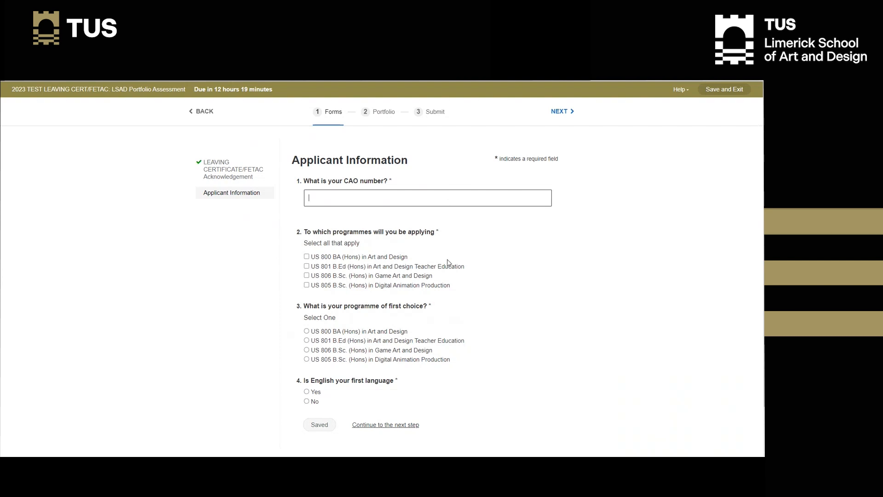
scroll(448, 262, "down", 1)
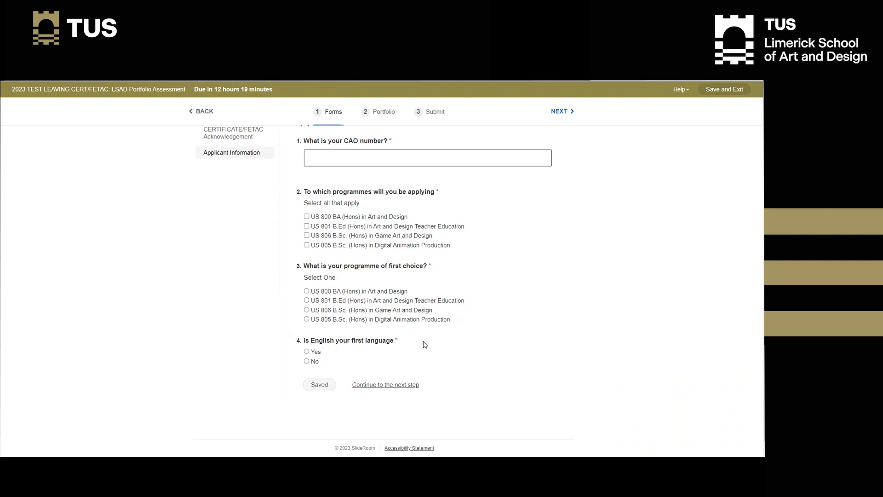
scroll(424, 345, "up", 1)
scroll(425, 344, "down", 1)
type("K")
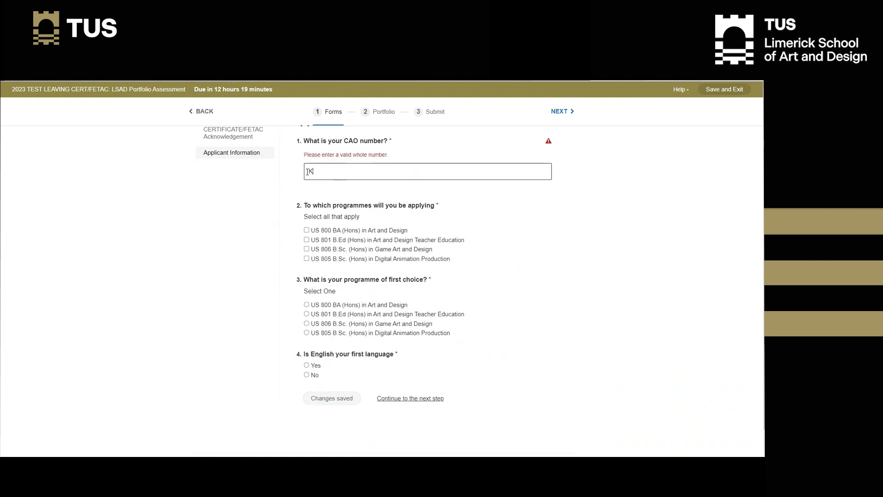
type("00000001")
left_click(547, 227)
scroll(337, 229, "down", 1)
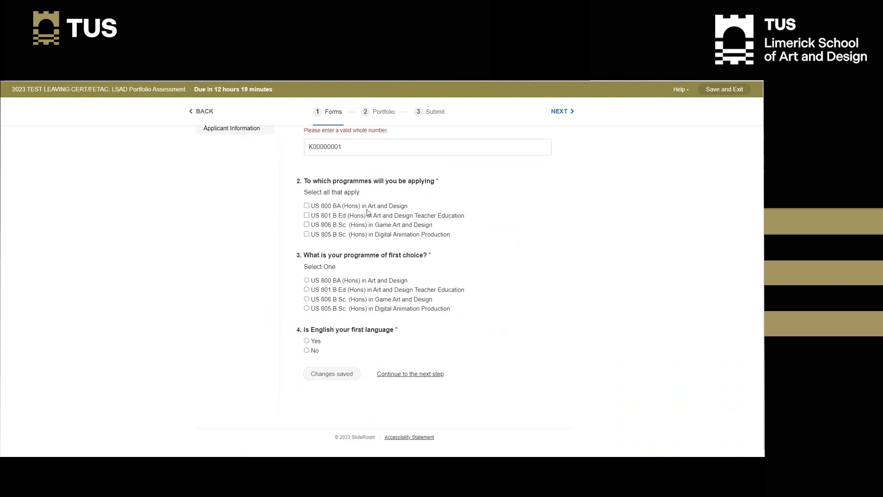
Select programmes US 800 Art and Design and US 805 Digital Animation Production, with US 800 as the first choice
left_click(307, 207)
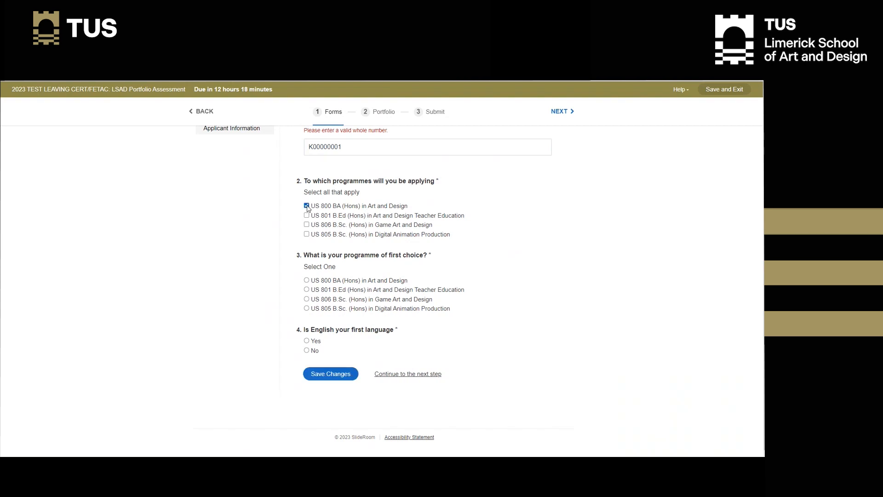
left_click(307, 234)
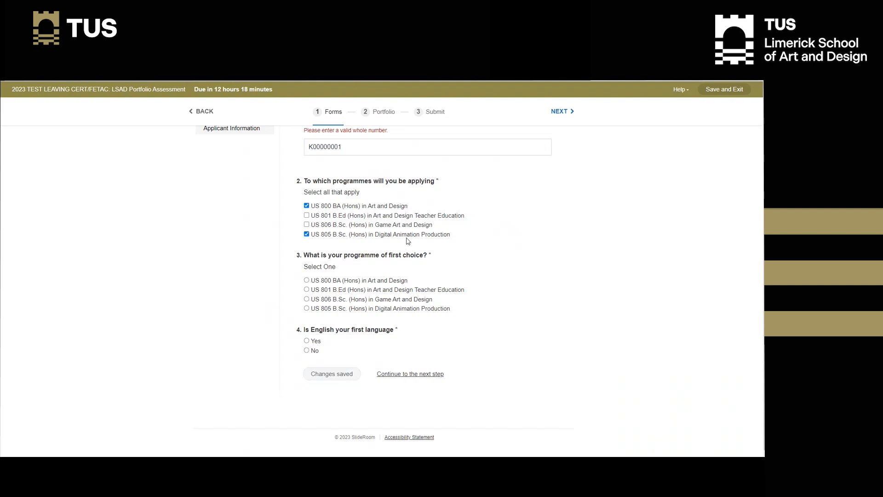
left_click(307, 281)
left_click(306, 300)
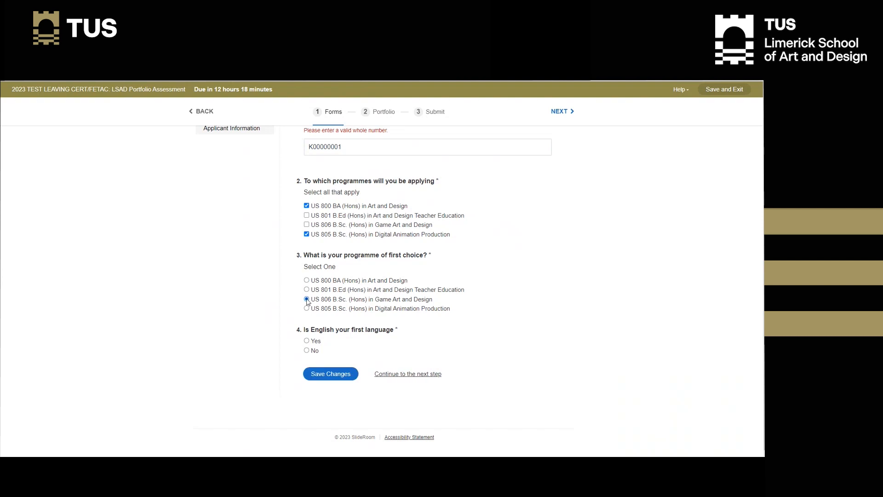
left_click(307, 290)
left_click(306, 281)
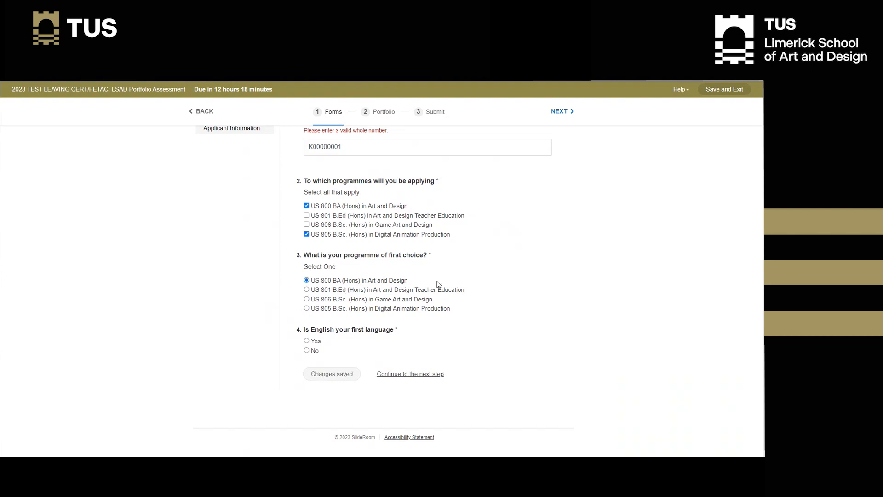
Answer Yes to English being the first language and continue to the Portfolio section
left_click(307, 342)
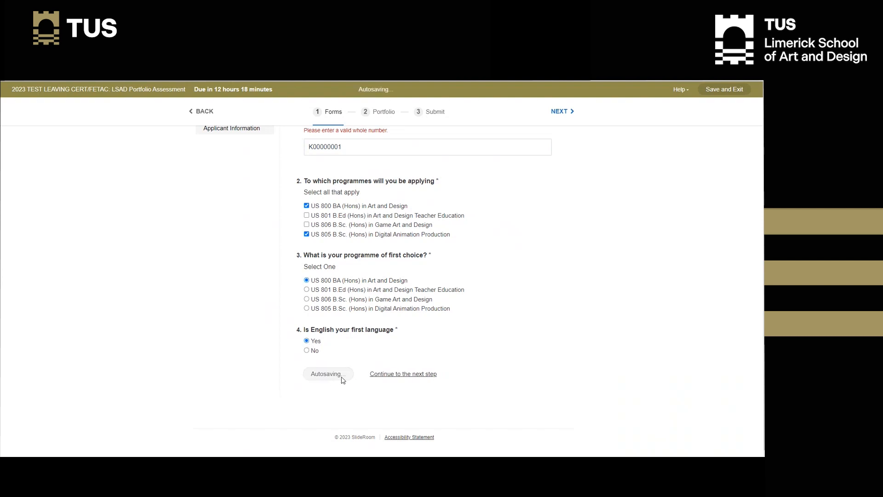
left_click(427, 380)
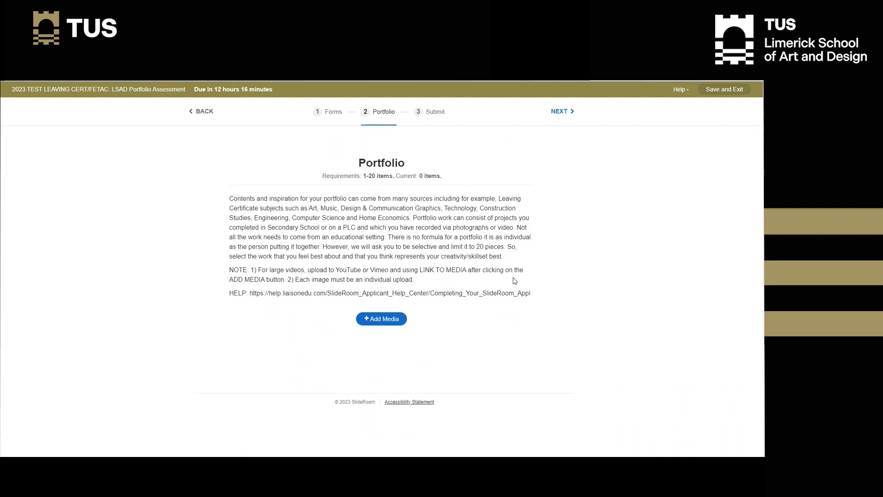
Open Add Media and review the Dropbox, media link and library sources, ending on Upload from Computer
left_click(396, 323)
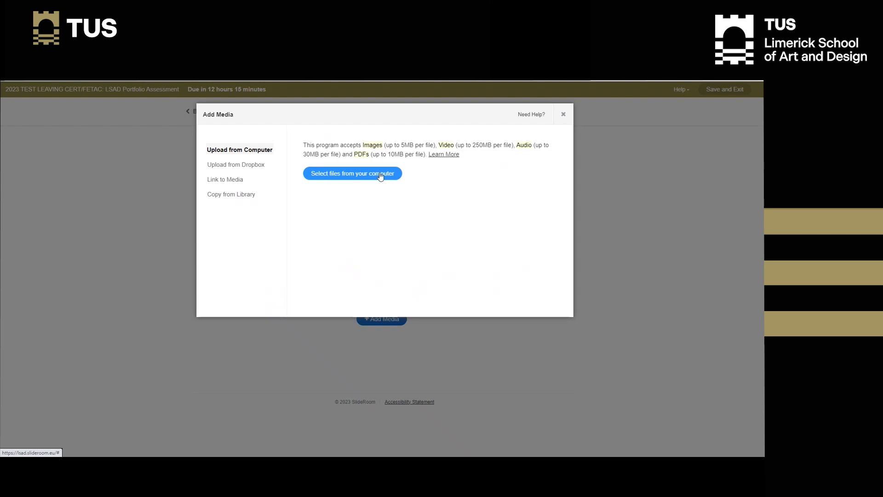
left_click(231, 165)
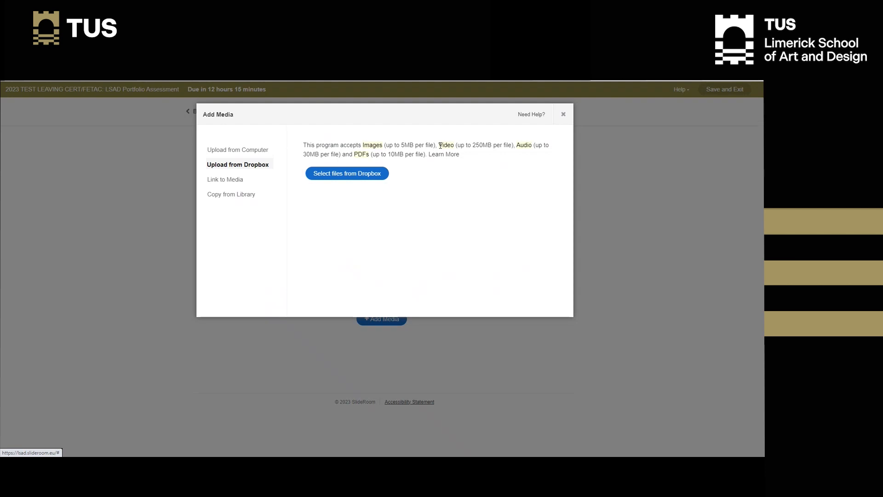
left_click(243, 180)
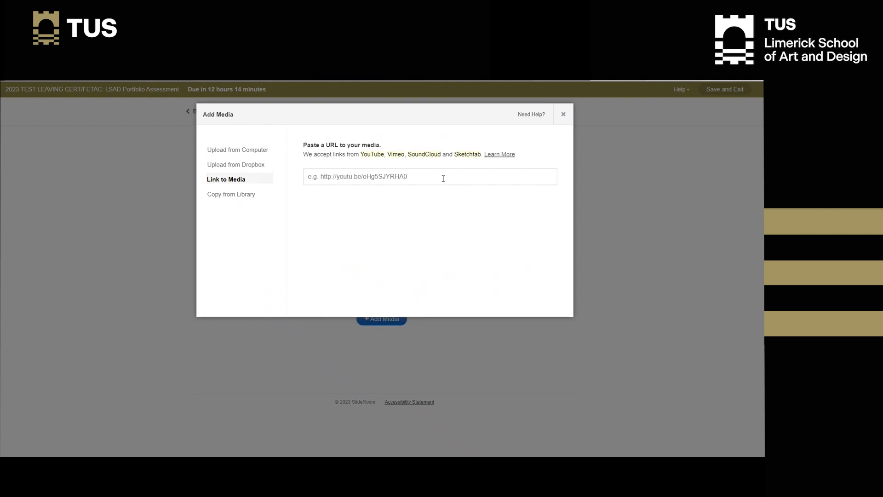
left_click(233, 197)
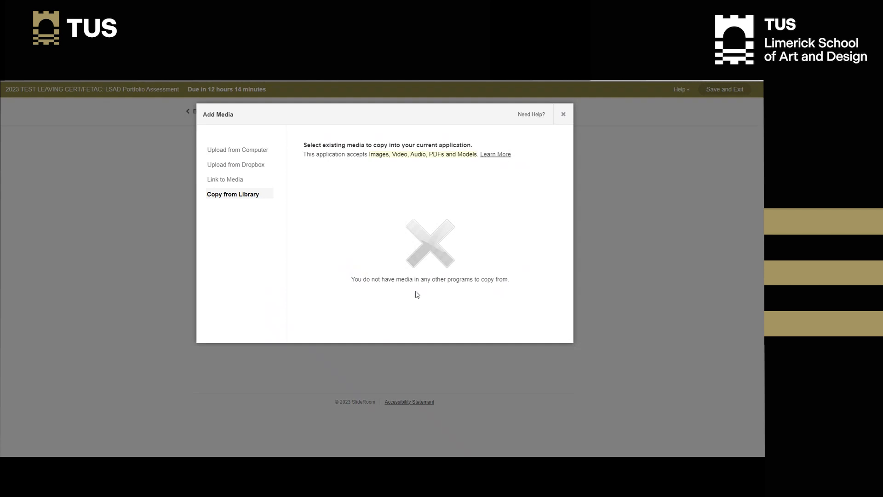
left_click(231, 153)
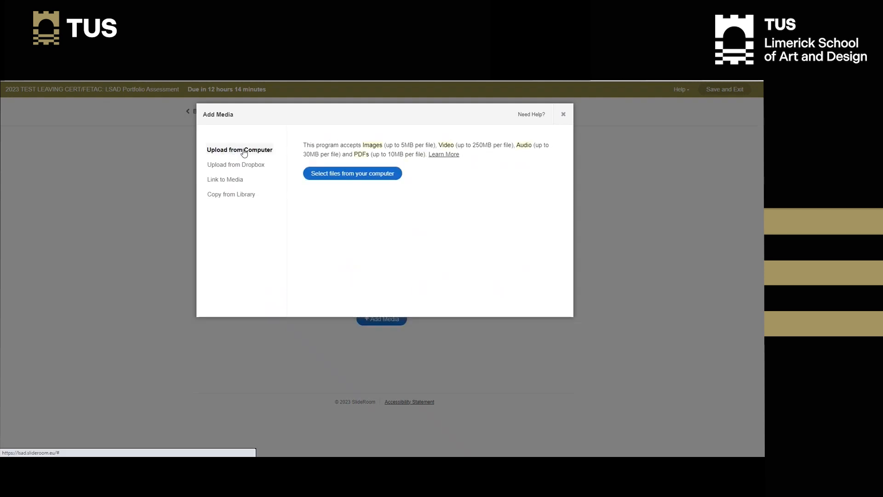
Upload Picture1 from the Portfolio 2023 folder on the computer and continue to labelling it
left_click(236, 179)
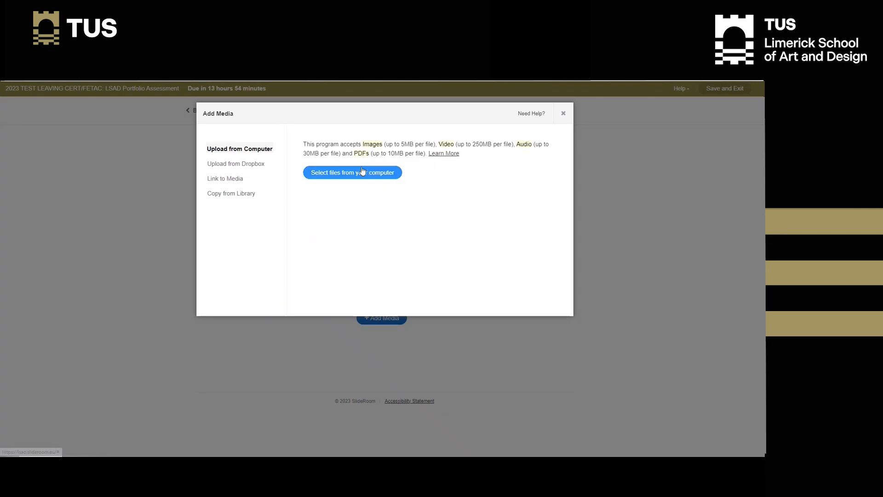
left_click(367, 174)
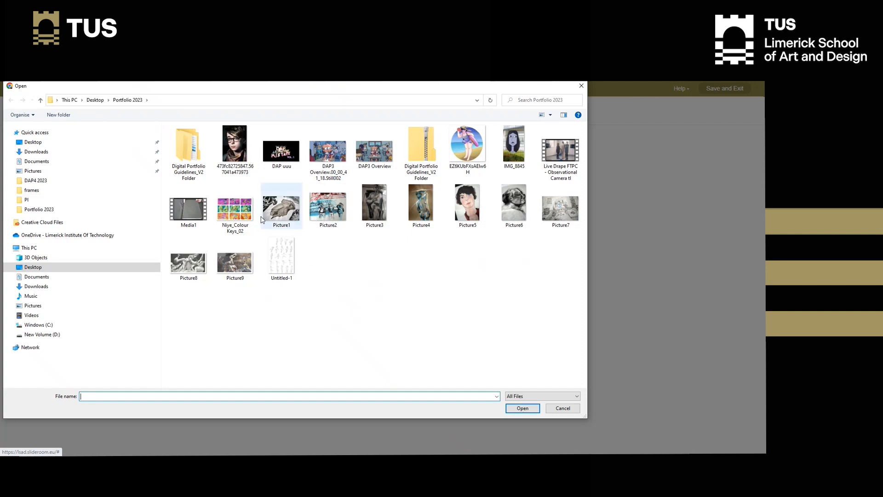
left_click(281, 211)
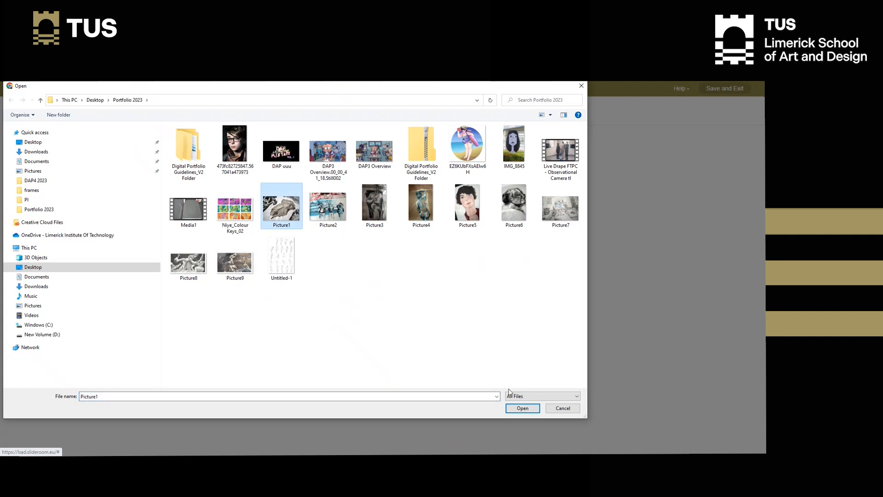
left_click(524, 408)
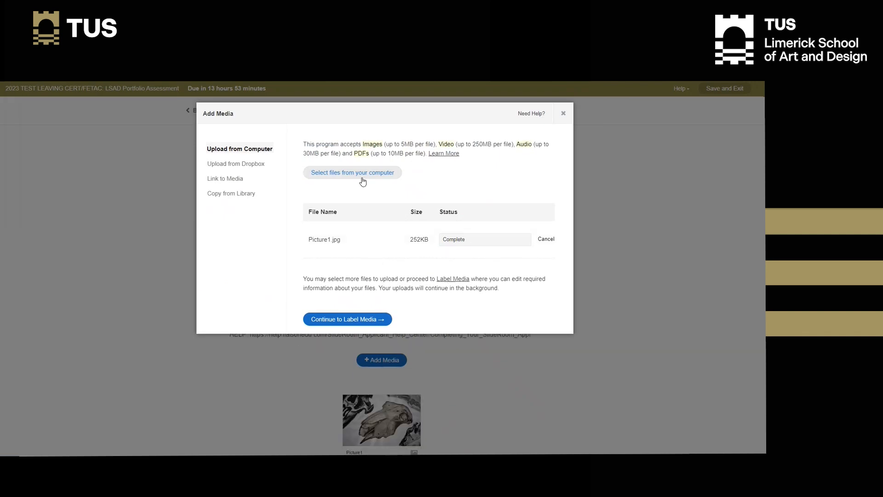
left_click(364, 324)
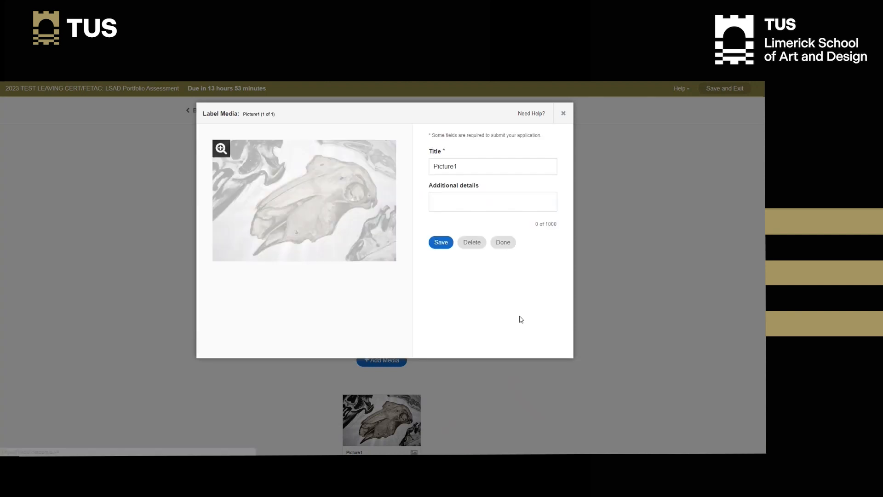
Title the uploaded image "Observational Study- Sheep's Skull"
double_click(472, 169)
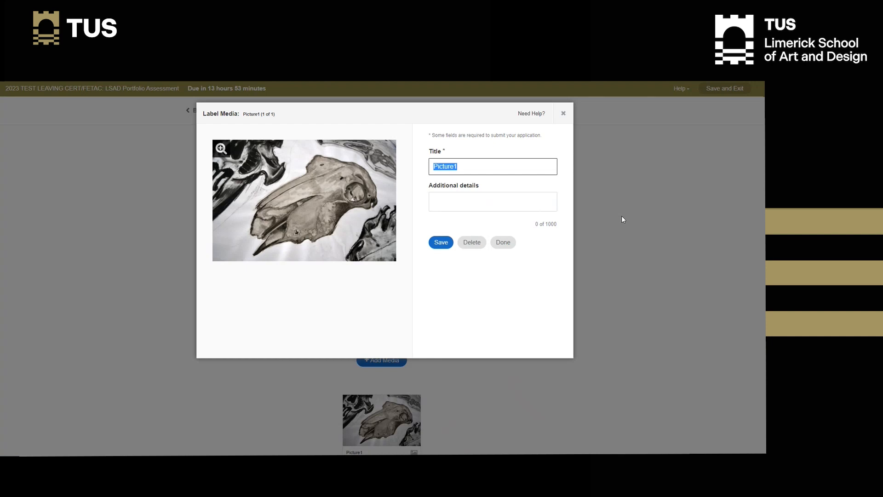
key("BackSpace")
type("Observationl Stud")
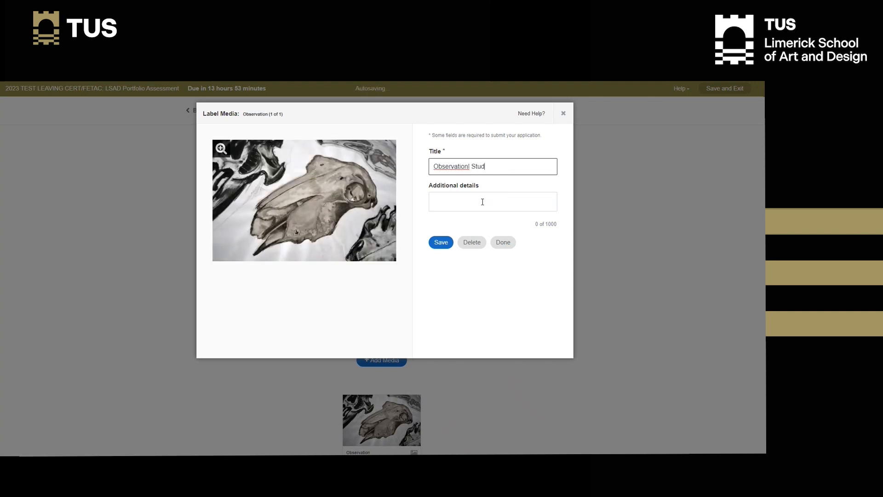
type("y- Sheep's Skull")
right_click(450, 166)
left_click(468, 180)
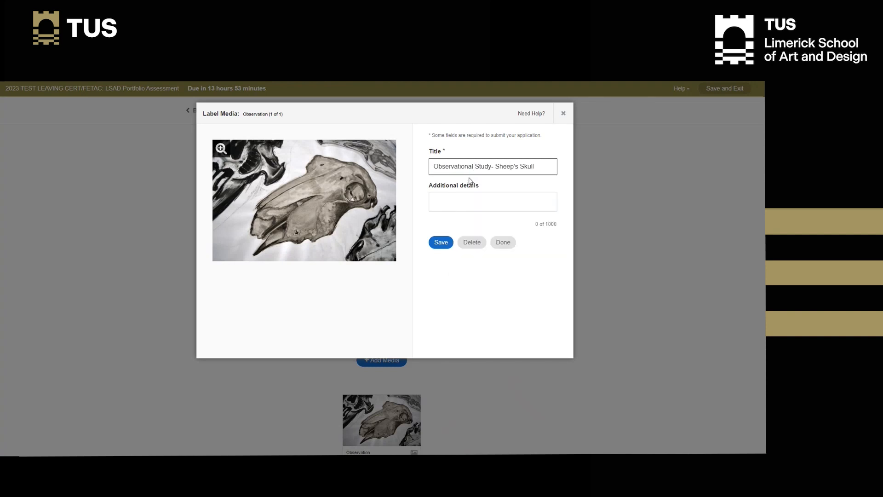
left_click(492, 197)
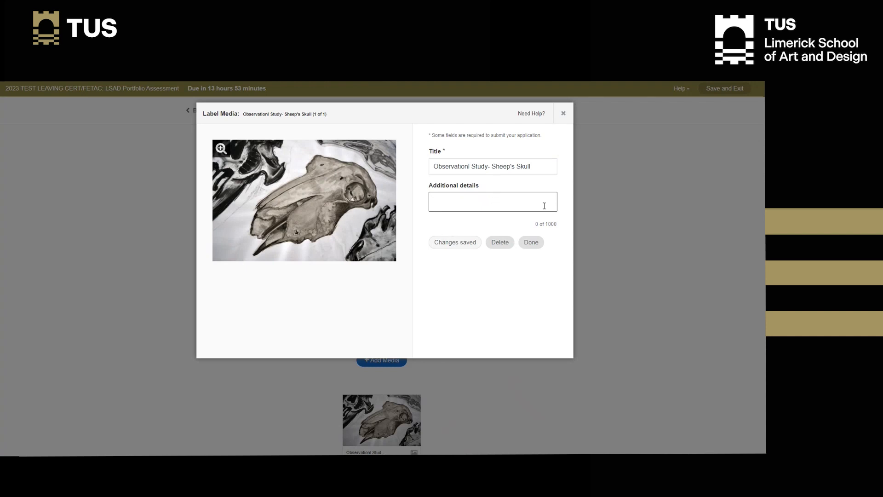
left_click(465, 166)
type("a")
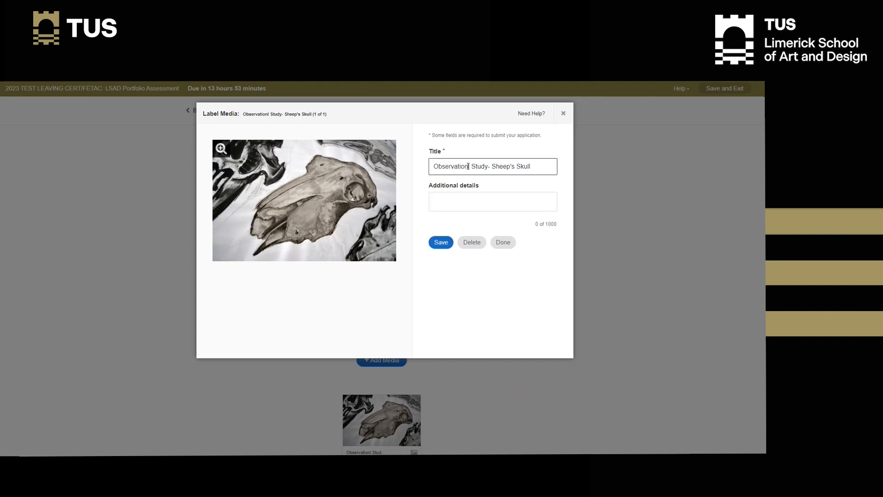
left_click(484, 198)
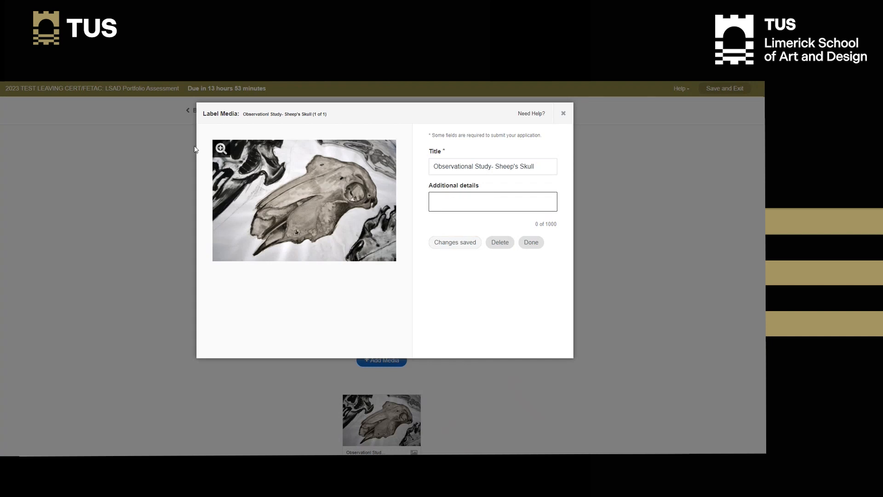
Preview the skull image at full size and save it with the additional details "Charcoal, Poster paint"
left_click(222, 148)
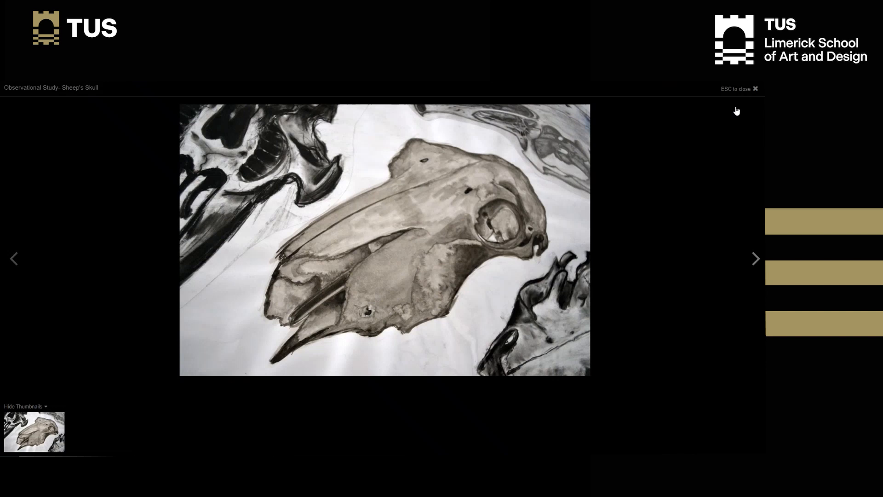
left_click(755, 90)
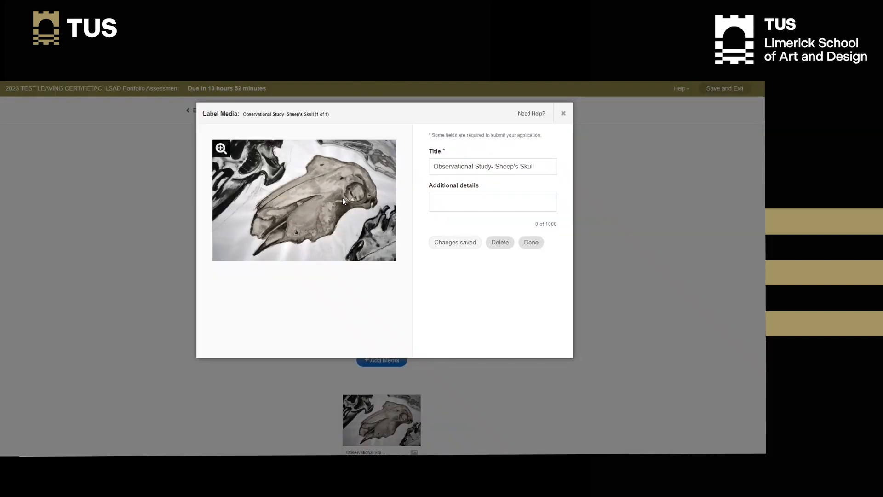
left_click(465, 206)
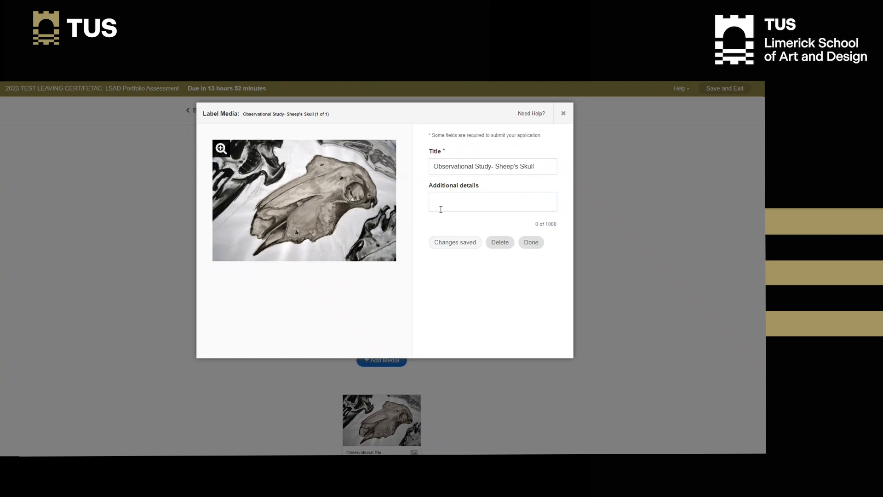
left_click(467, 202)
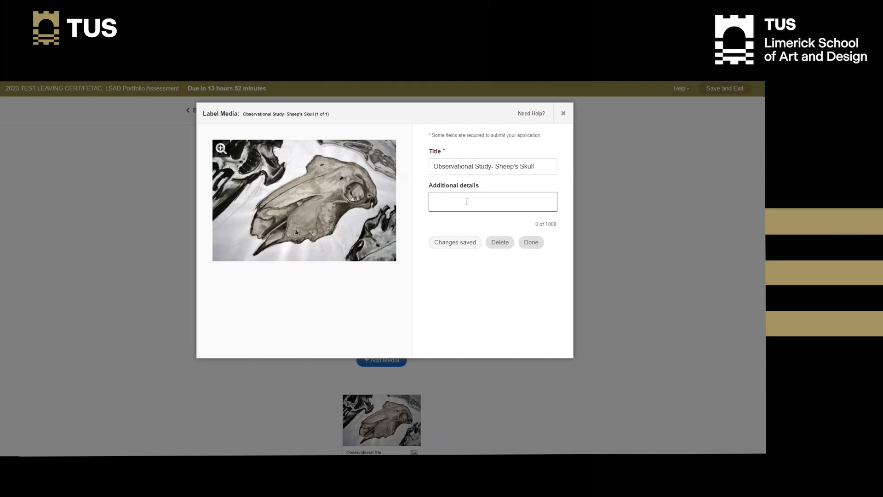
type("Char")
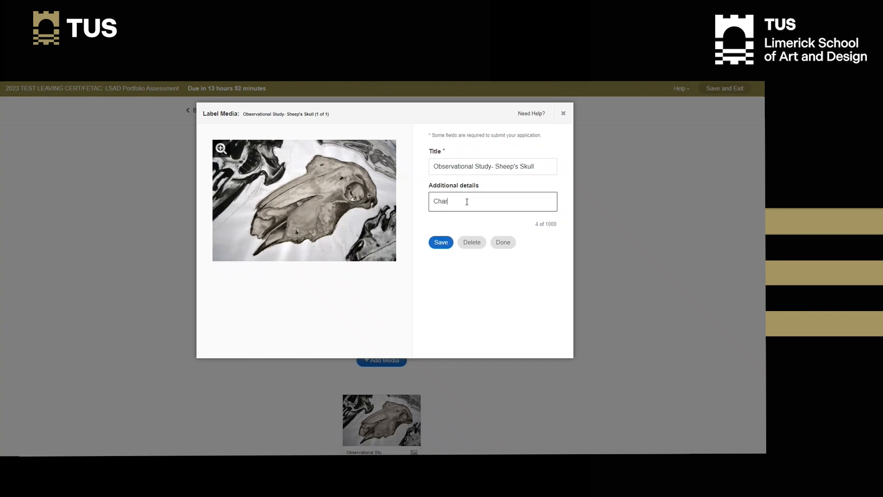
type("coal, Poster paint")
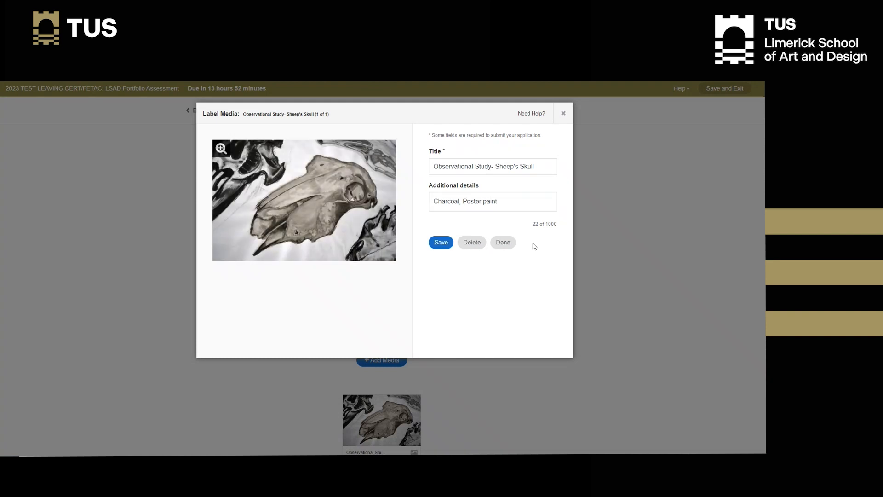
left_click(434, 243)
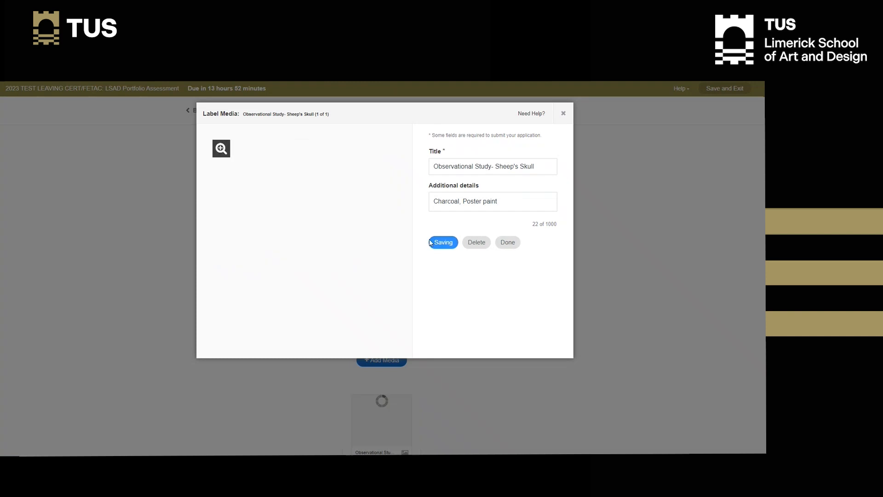
left_click(508, 243)
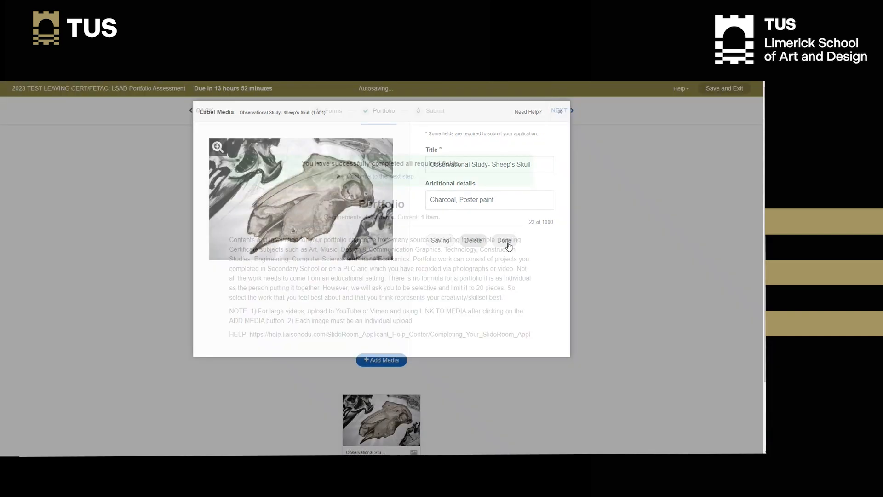
Upload the Analytical Drawing image from the Portfolio 2023 folder and finish labelling with its file name as the title
scroll(480, 286, "down", 3)
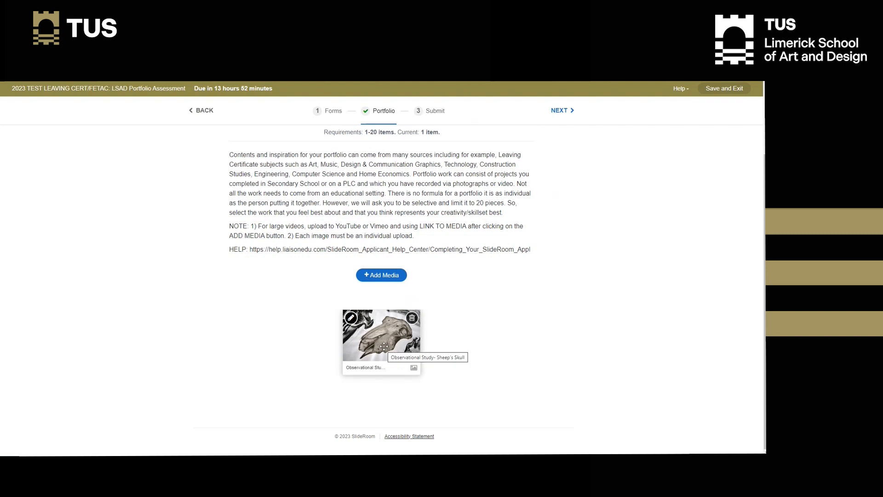
left_click(382, 275)
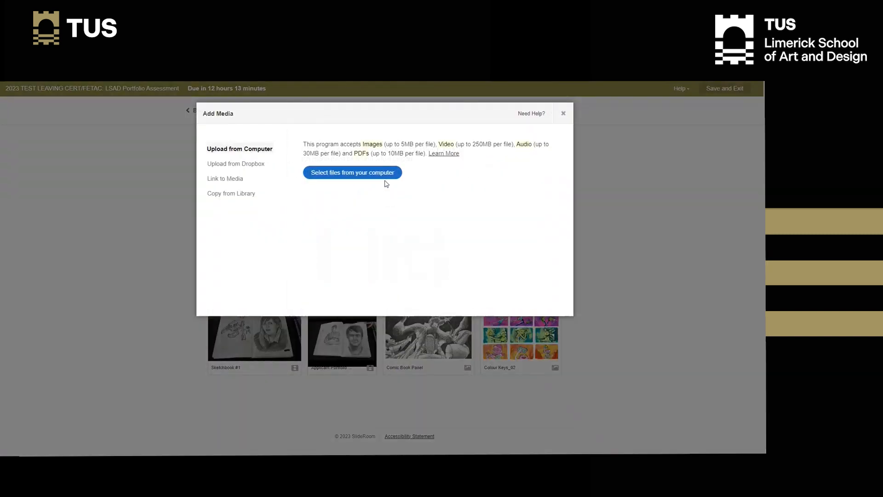
left_click(388, 171)
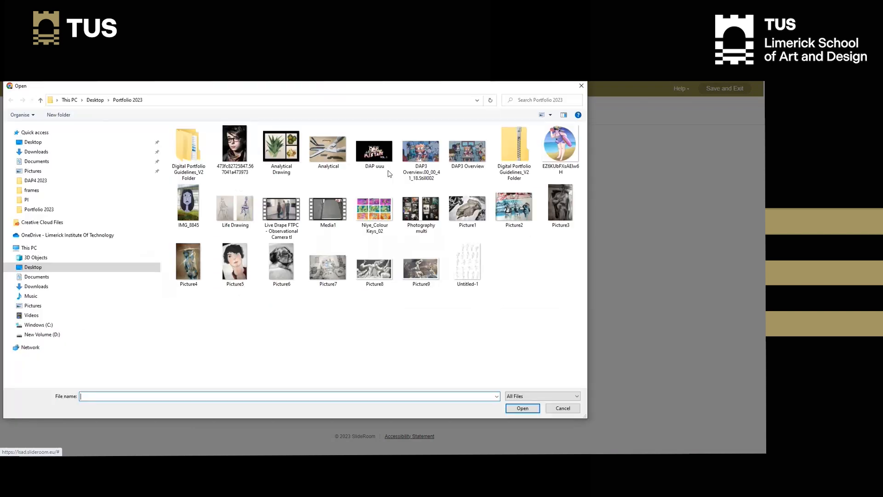
left_click(285, 165)
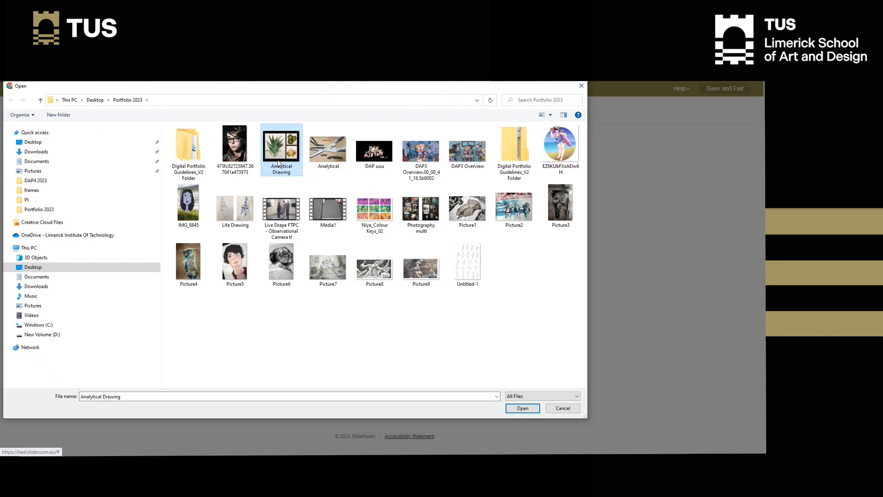
left_click(522, 408)
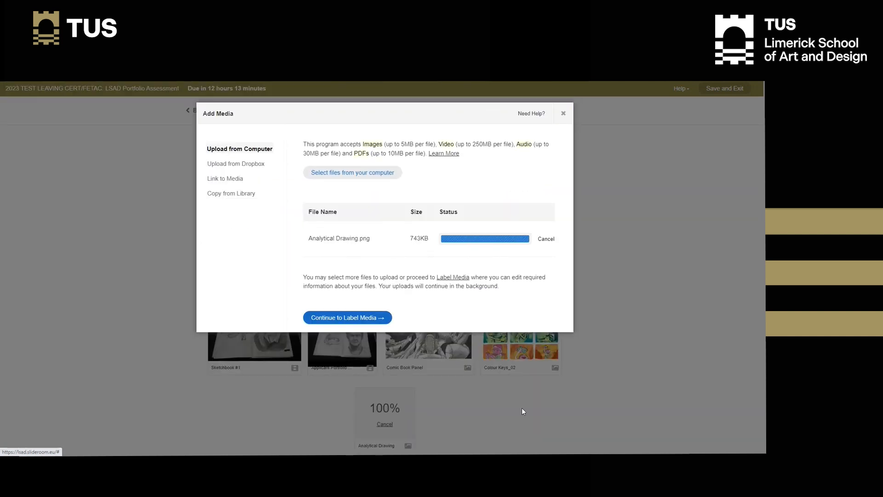
left_click(354, 321)
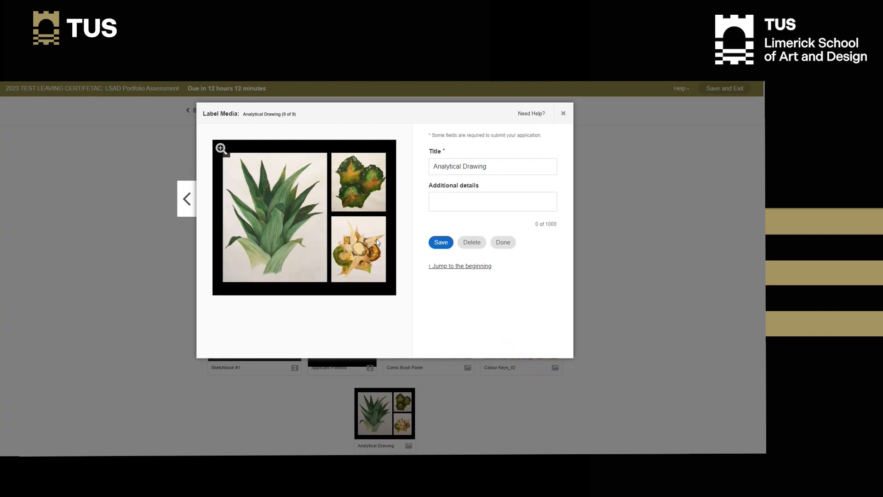
left_click(507, 249)
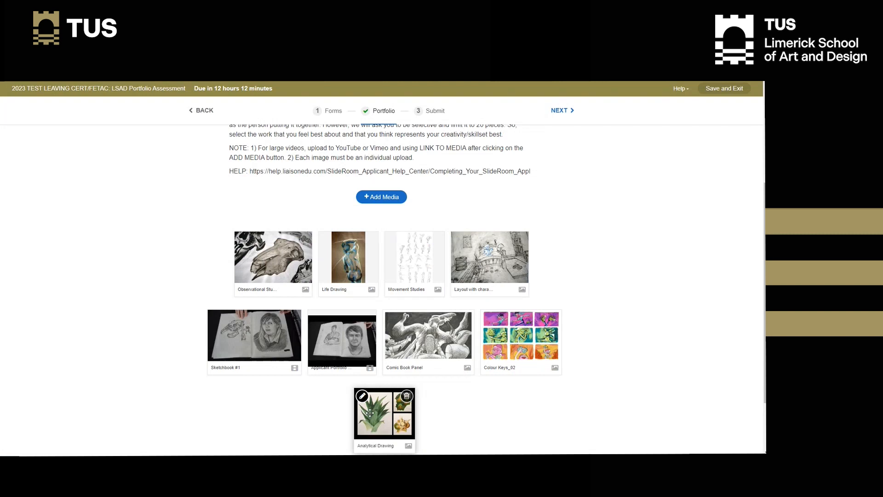
Add the Life Drawing image from the Portfolio 2023 folder to the portfolio, keeping its file name as the title
left_click(394, 198)
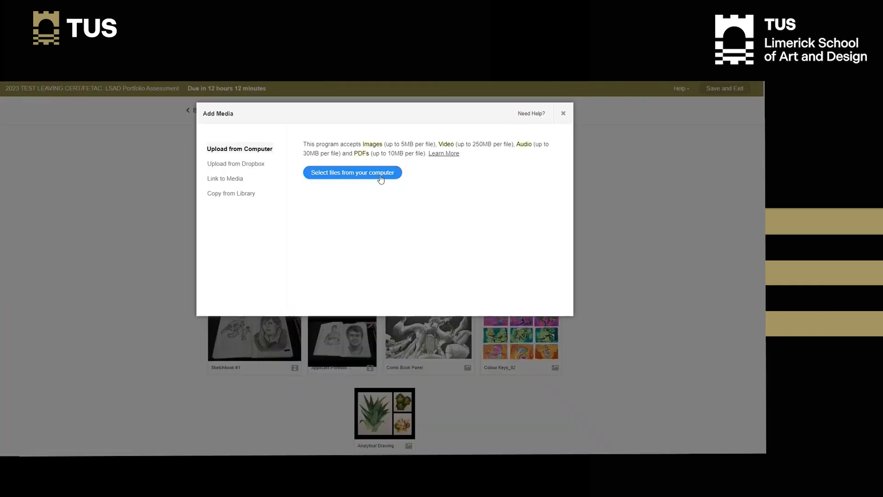
left_click(381, 178)
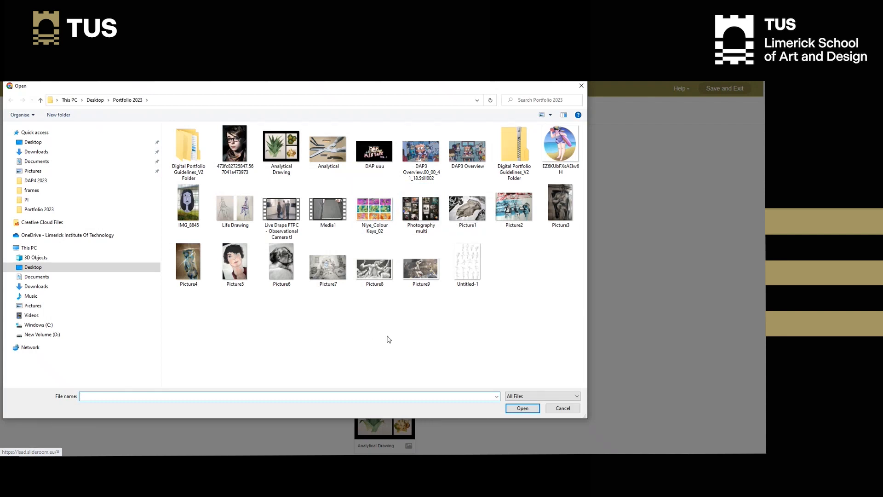
left_click(235, 207)
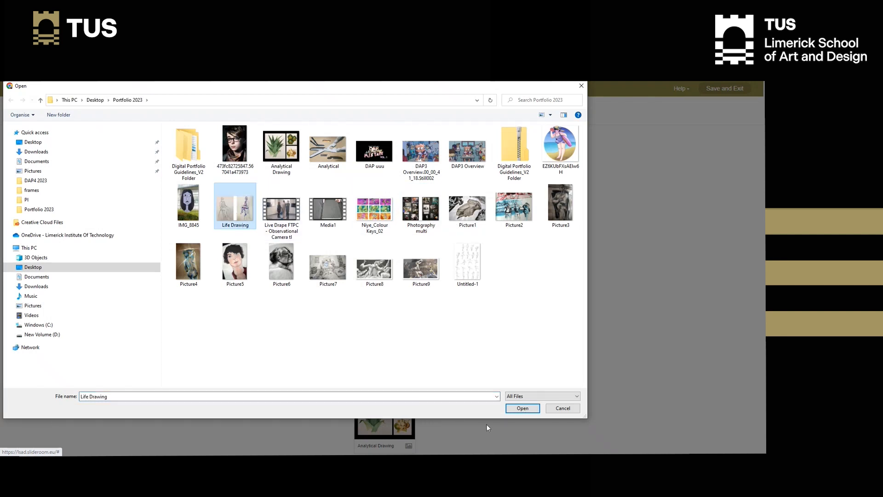
left_click(530, 411)
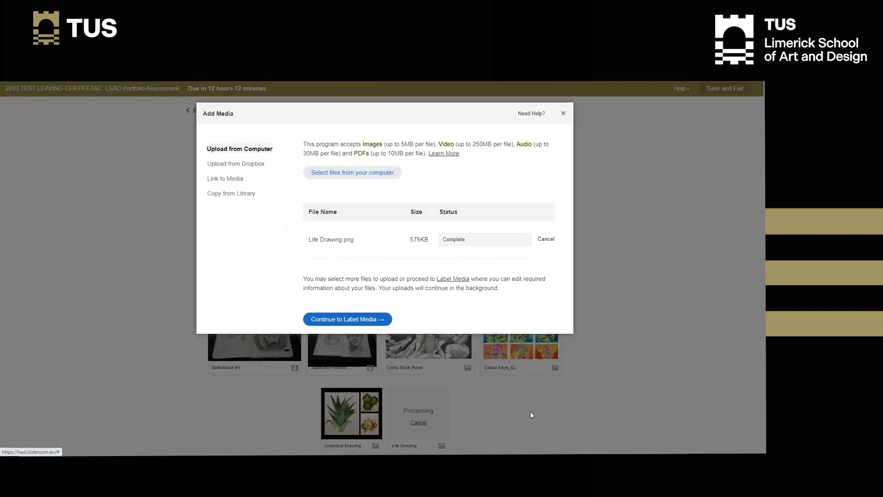
left_click(371, 321)
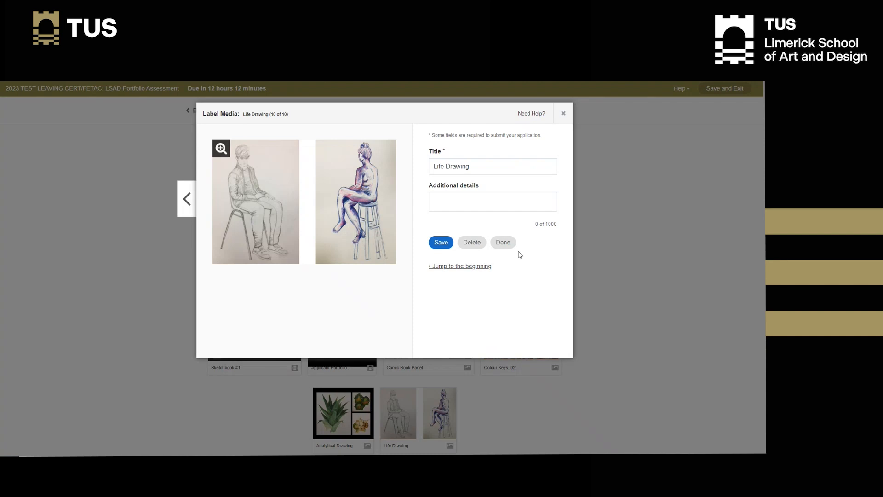
left_click(506, 245)
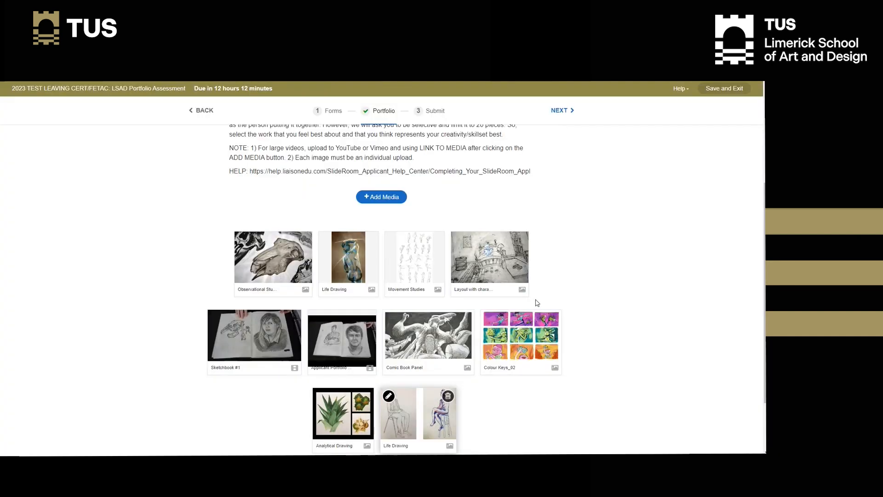
Add the Photography multi image from the Portfolio 2023 folder to the portfolio, keeping its file name as the title
scroll(547, 304, "down", 1)
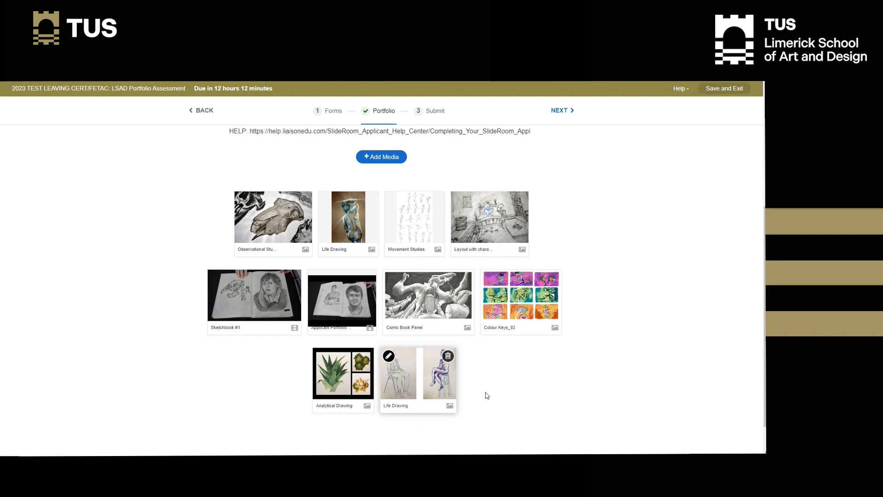
left_click(394, 159)
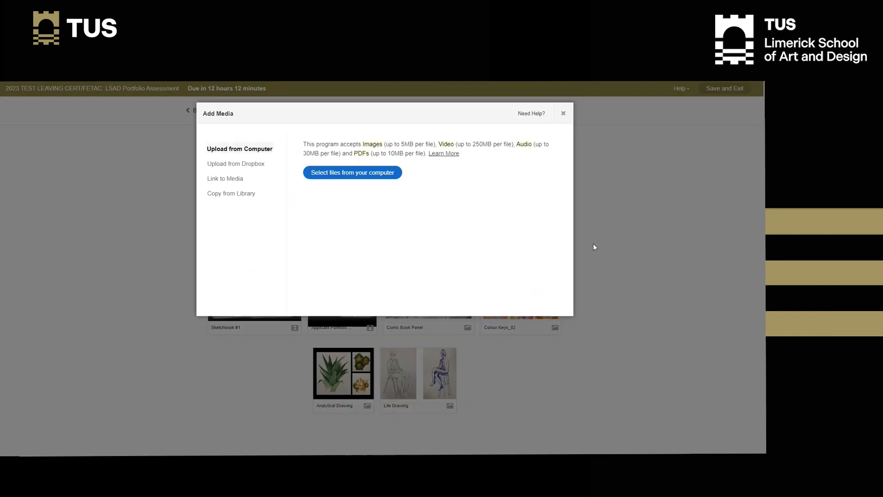
left_click(349, 173)
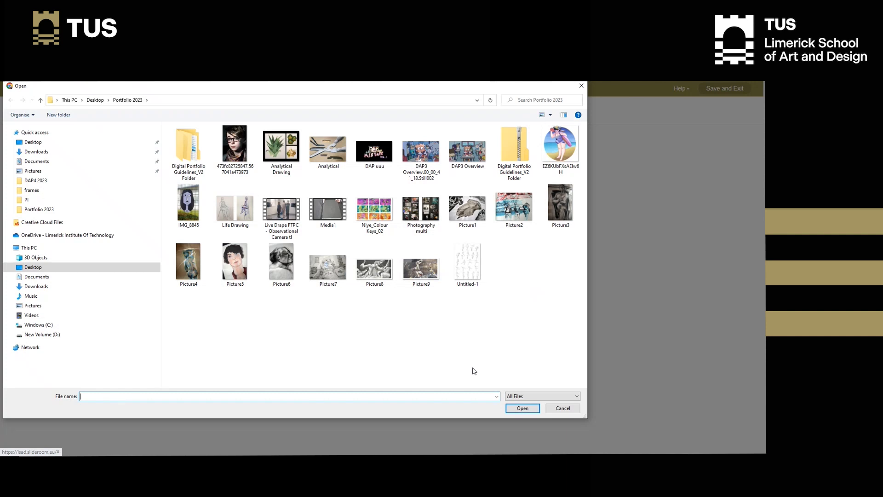
left_click(423, 207)
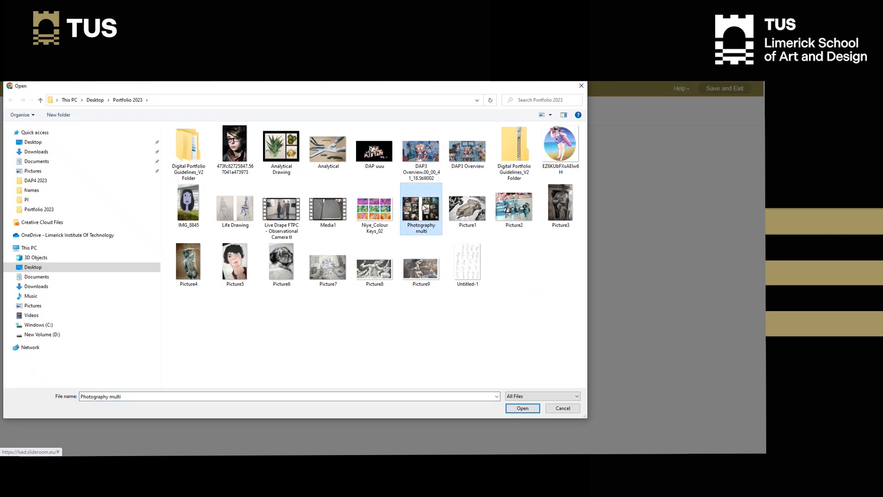
left_click(525, 409)
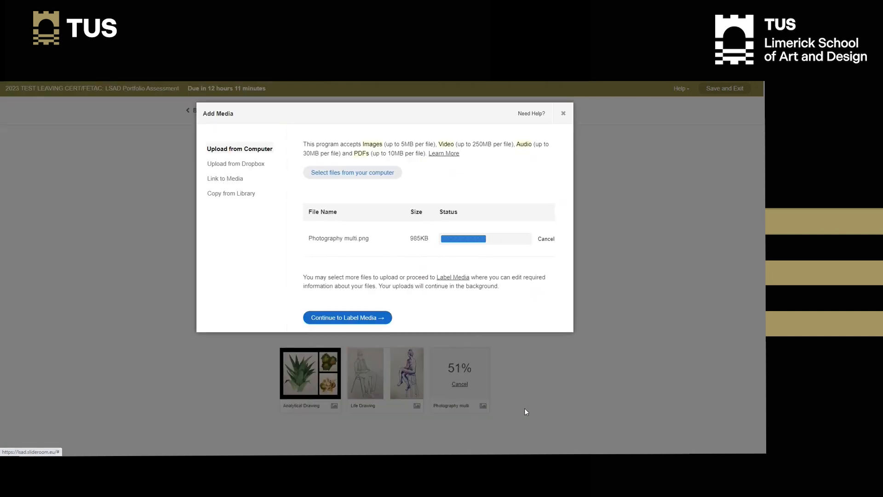
left_click(373, 321)
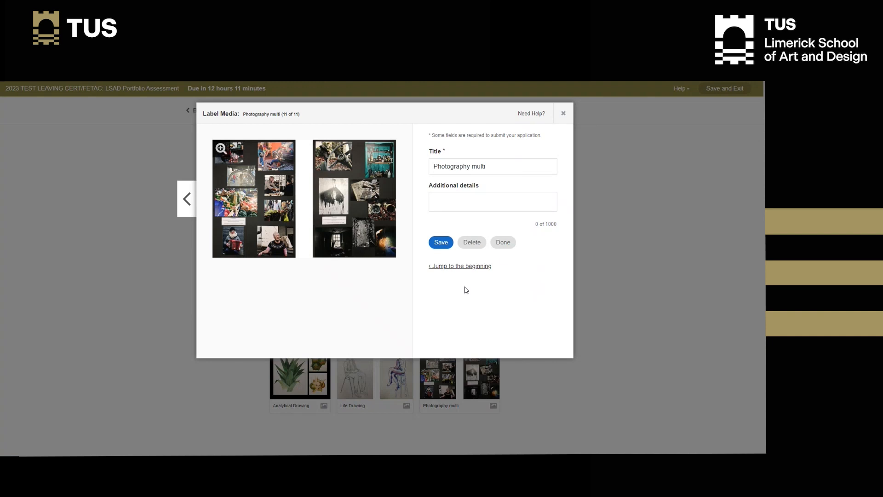
left_click(511, 248)
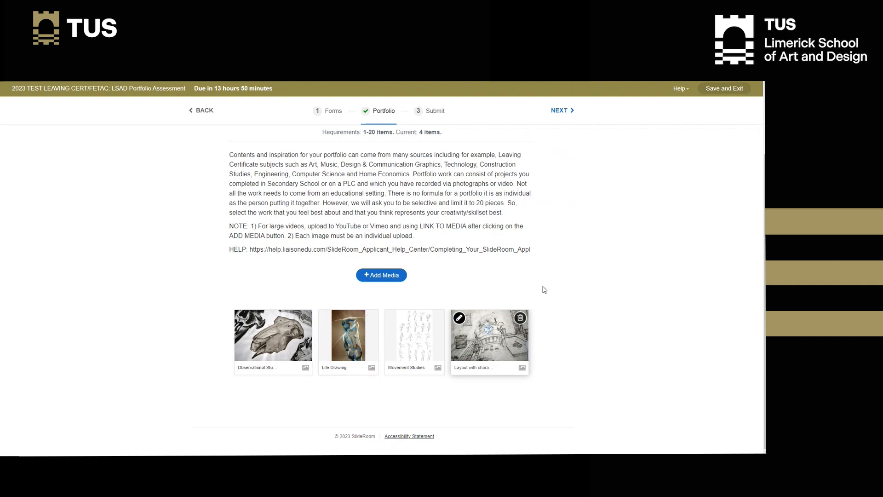
scroll(545, 290, "up", 1)
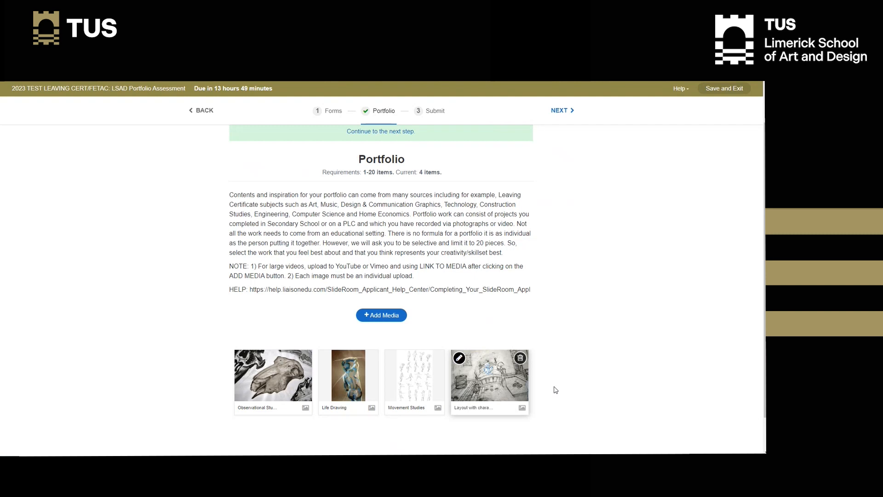
scroll(555, 389, "down", 1)
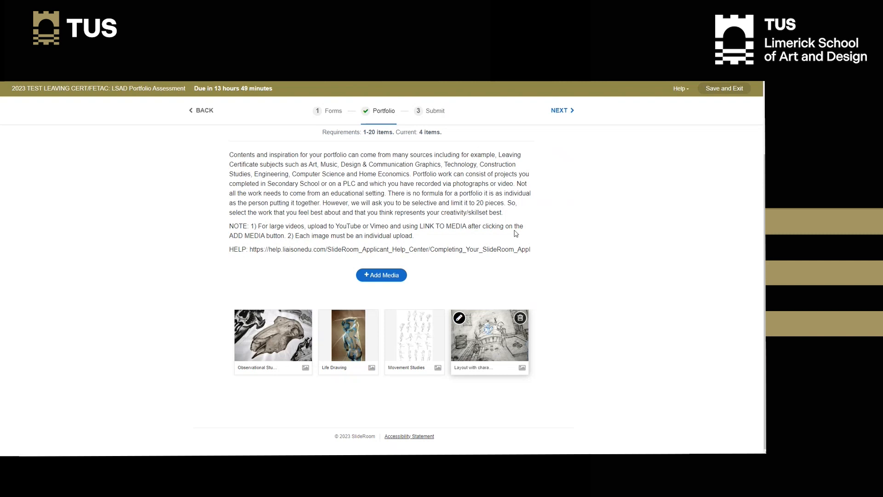
scroll(515, 234, "up", 2)
scroll(515, 236, "down", 2)
scroll(553, 290, "up", 1)
scroll(553, 290, "up", 3)
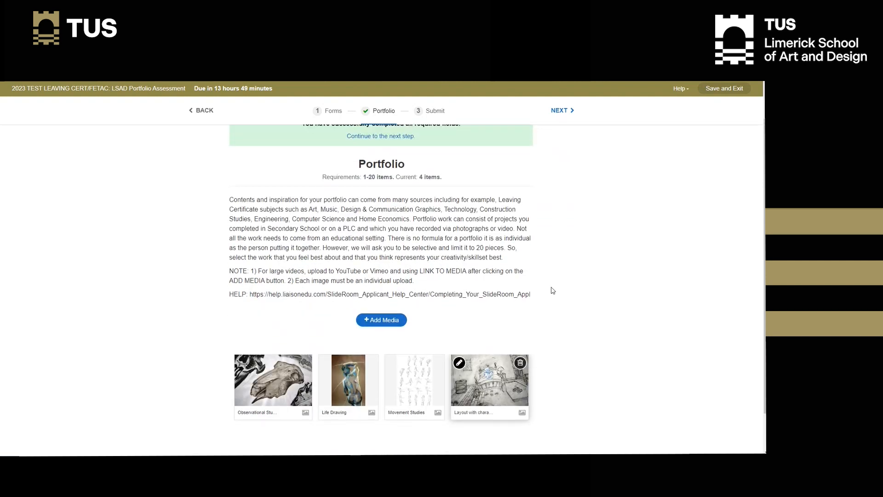
scroll(553, 291, "down", 4)
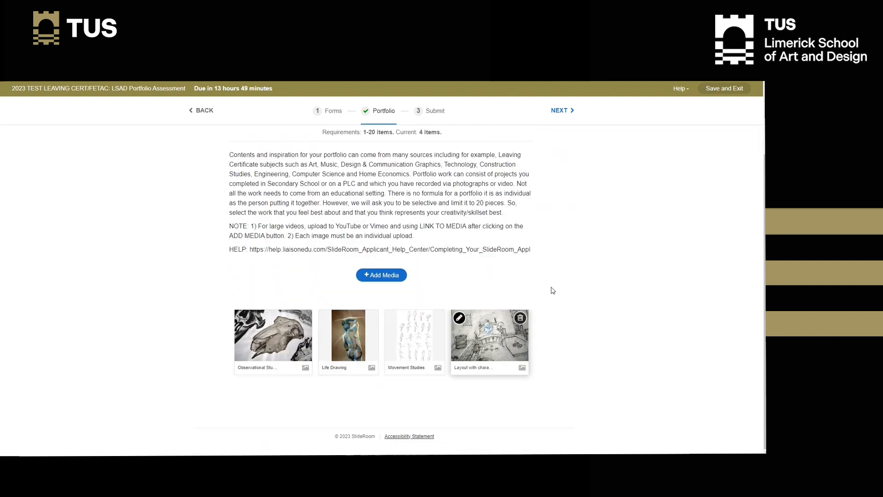
Start a new media upload from the computer and select the Media1 video in the Portfolio 2023 folder
left_click(382, 278)
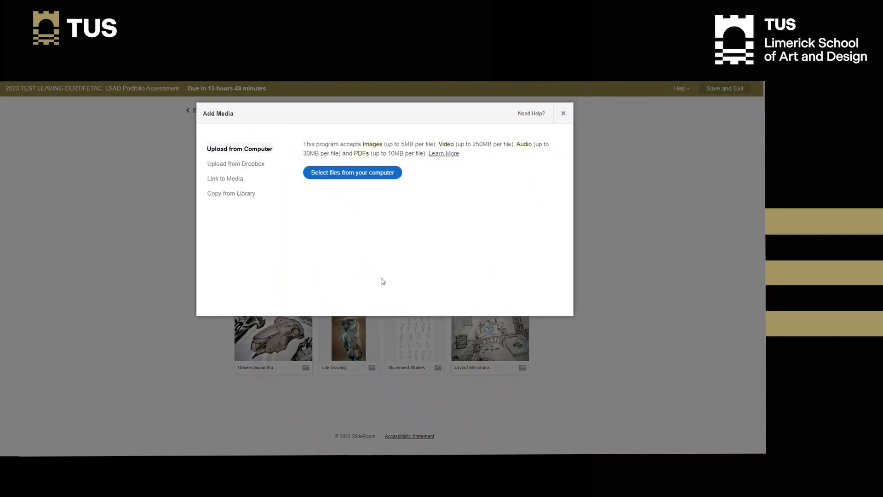
left_click(379, 178)
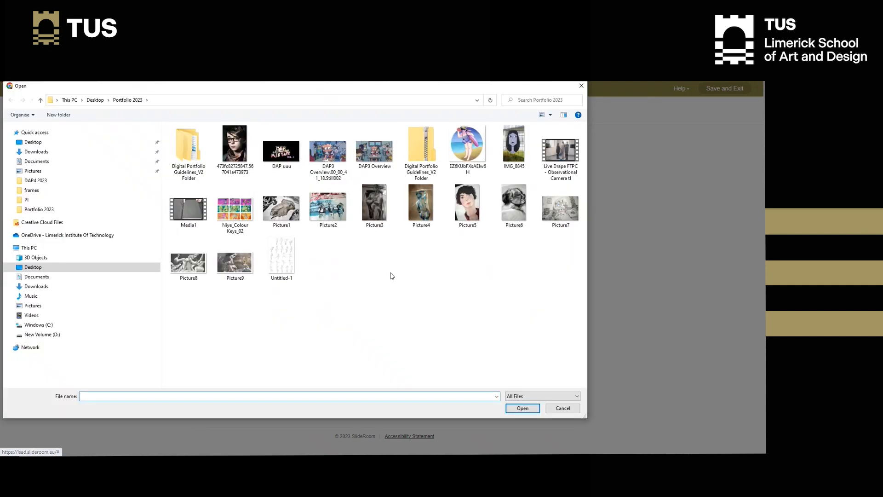
left_click(195, 219)
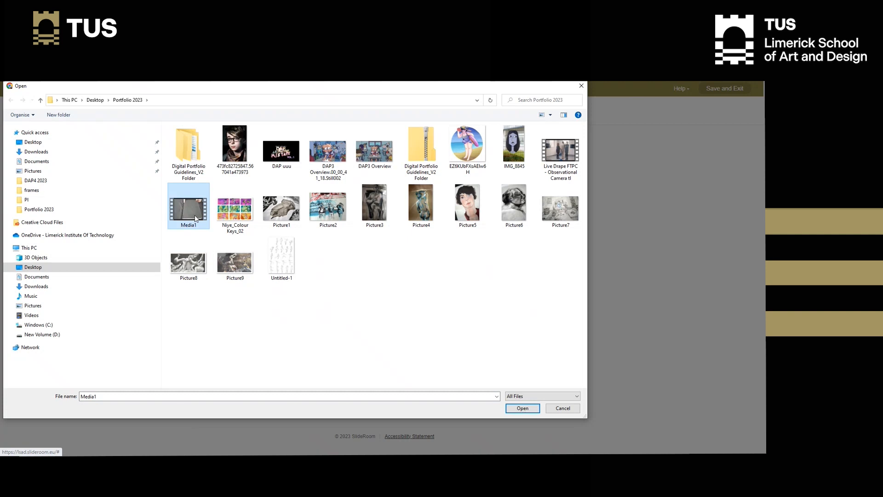
Check the Media1 video's file size in its file properties
double_click(195, 219)
right_click(194, 216)
left_click(246, 407)
right_click(197, 216)
left_click(221, 391)
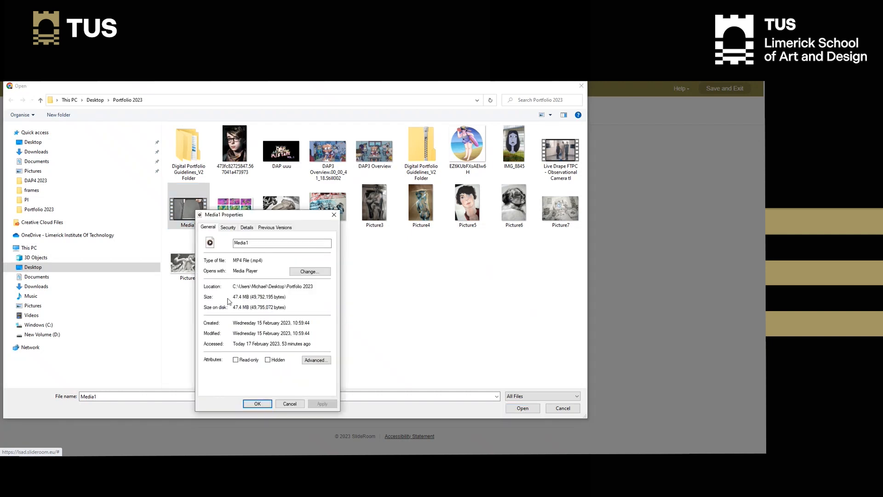
left_click(257, 404)
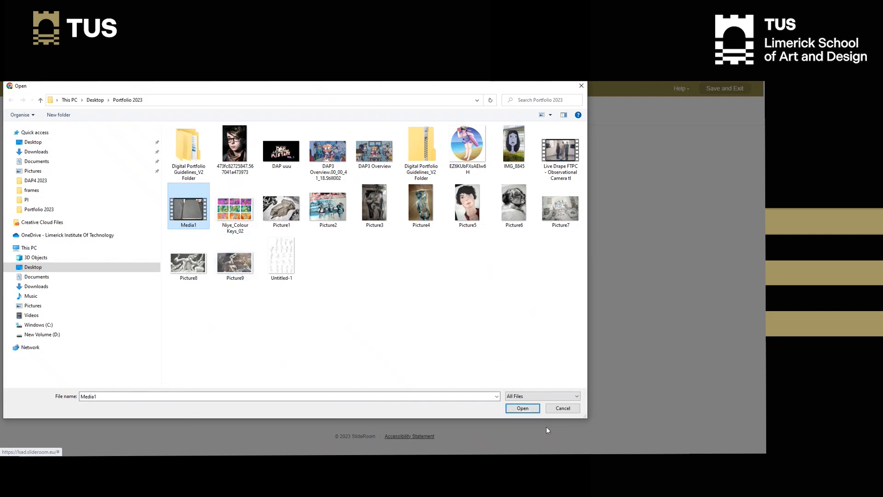
Upload the selected Media1 video and title it "Sketchbook #1"
left_click(529, 408)
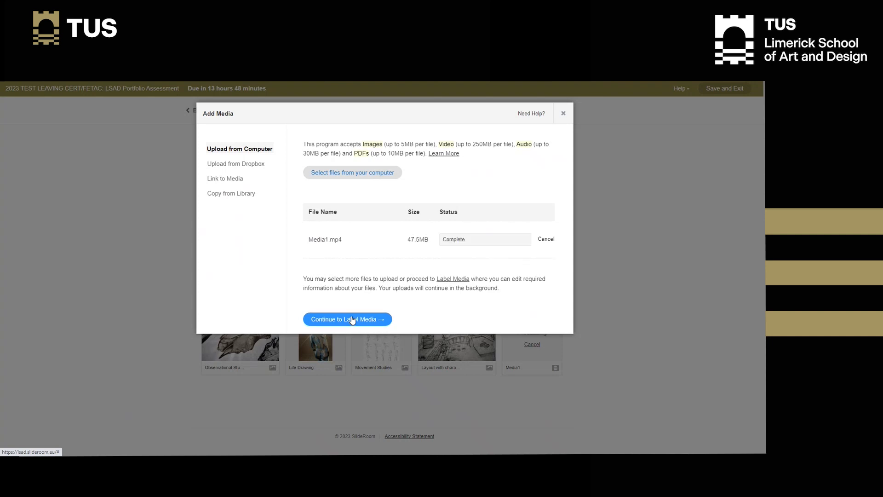
left_click(353, 319)
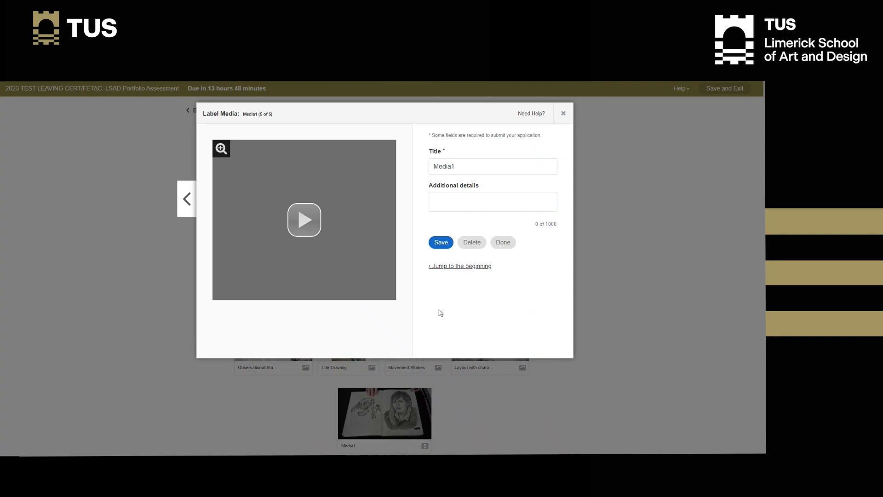
left_click_drag(486, 167, 344, 172)
type("Sketcj")
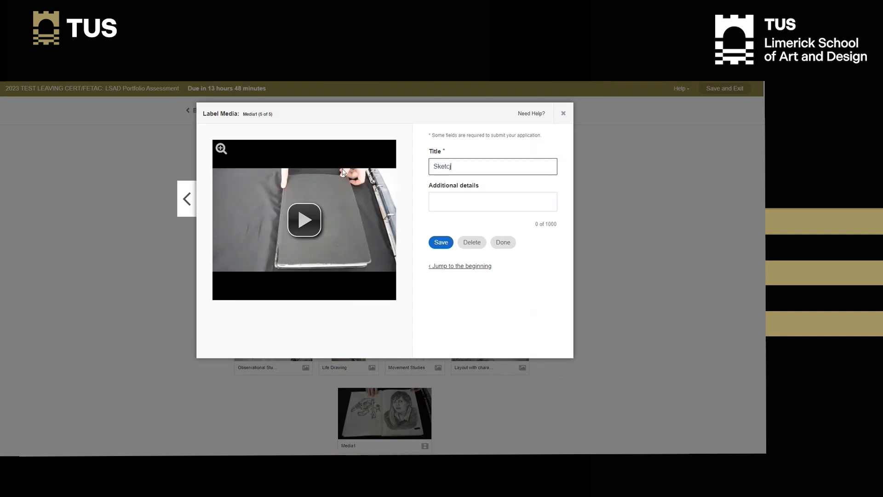
type("book #1")
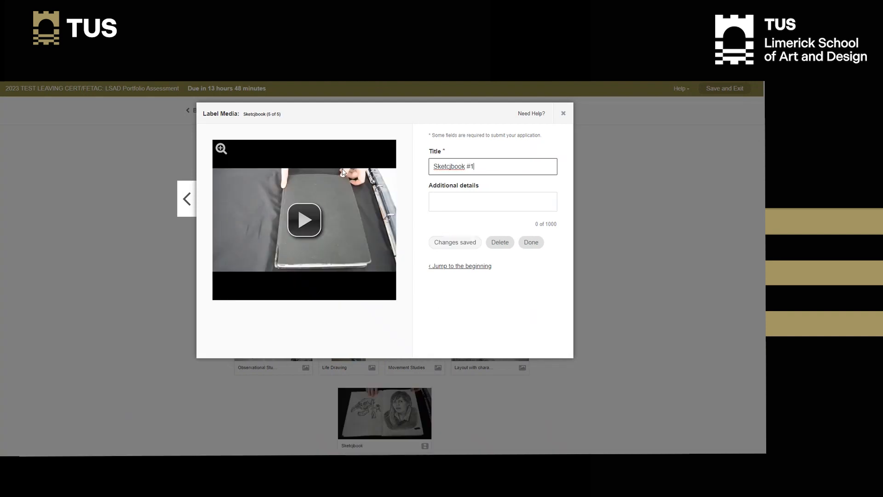
left_click(451, 166)
key("BackSpace")
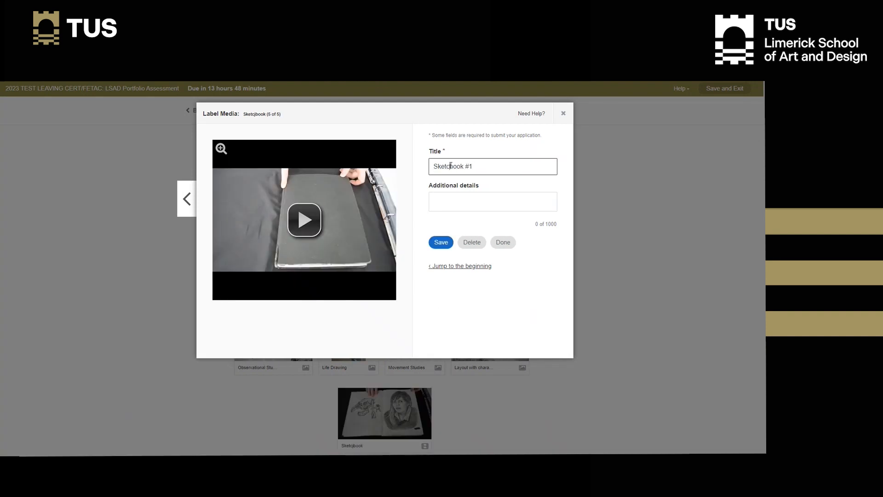
type("h")
left_click(504, 200)
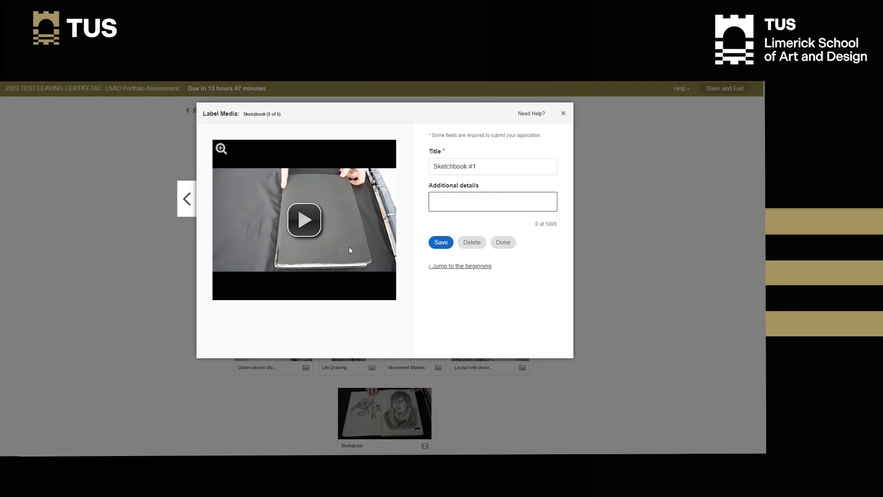
Play the sketchbook video's preview and finish labelling it without additional details
left_click(304, 220)
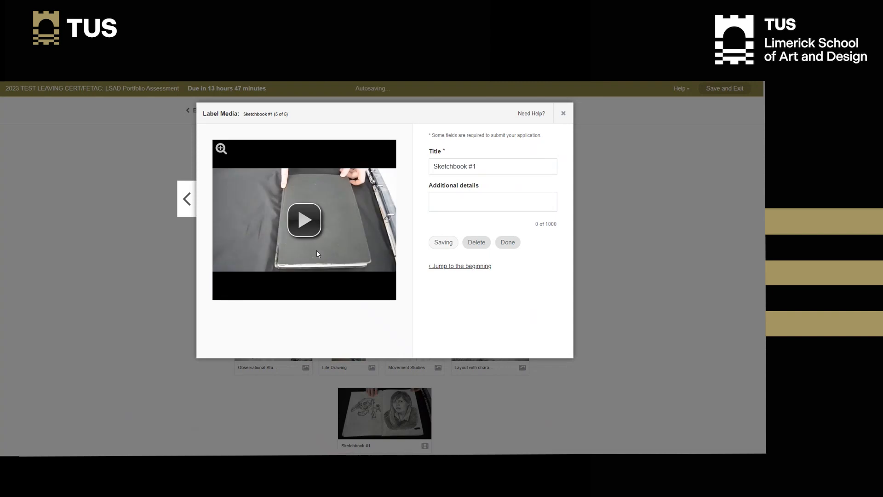
left_click(312, 230)
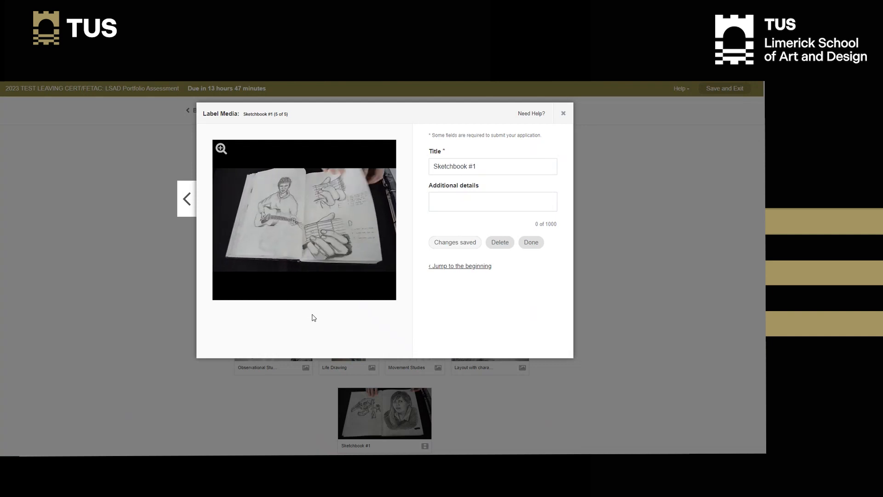
mouse_move(259, 280)
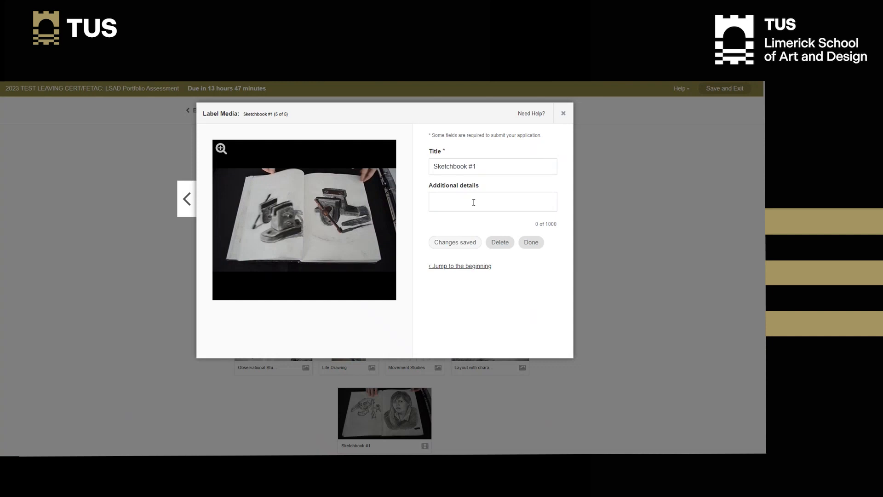
left_click(533, 244)
Start adding another portfolio item as a link to online media
scroll(572, 247, "down", 2)
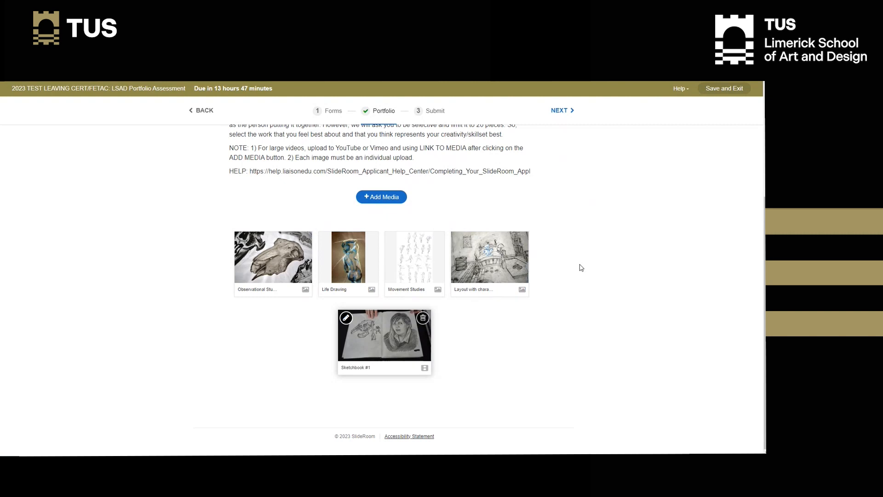
scroll(582, 268, "up", 1)
scroll(581, 268, "up", 1)
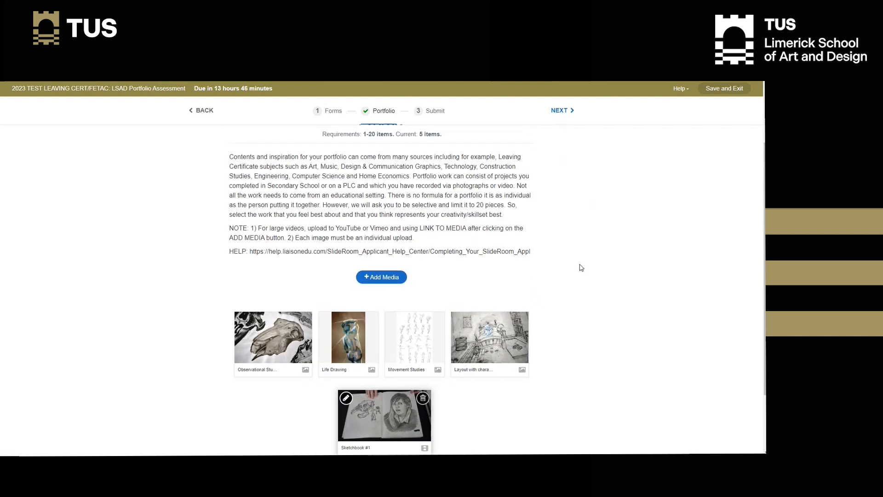
scroll(440, 270, "down", 1)
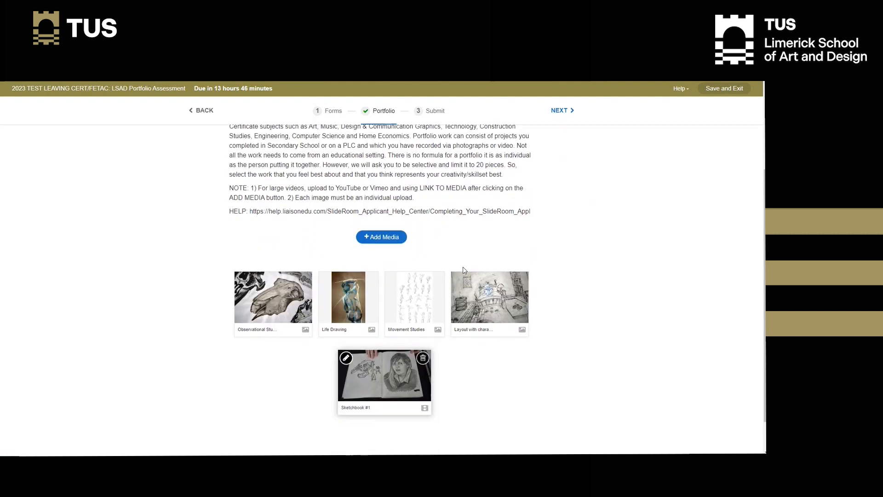
left_click(389, 238)
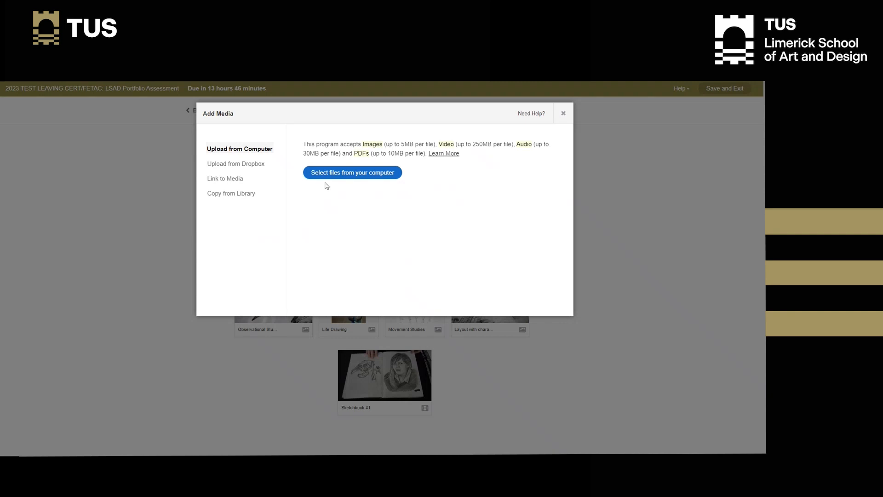
left_click(227, 180)
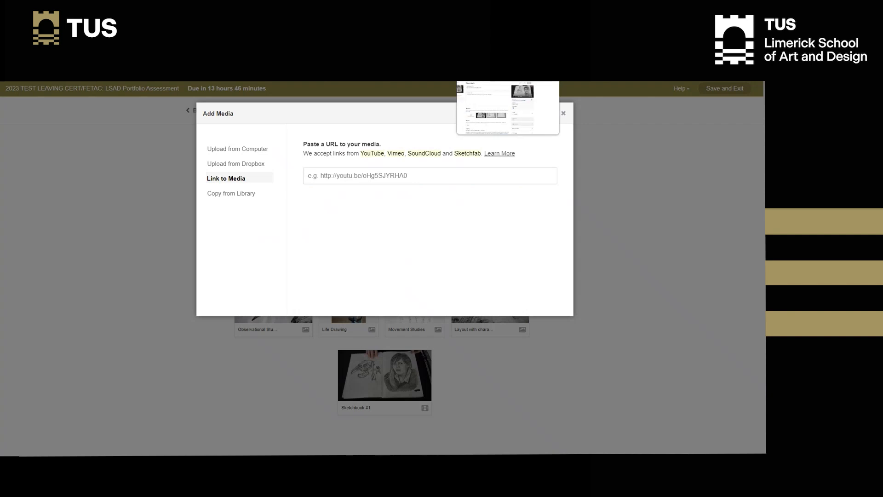
Switch to YouTube Studio, copy the link of the Applicant Portfolio Sketchbook #1 video and check its visibility setting
left_click(499, 43)
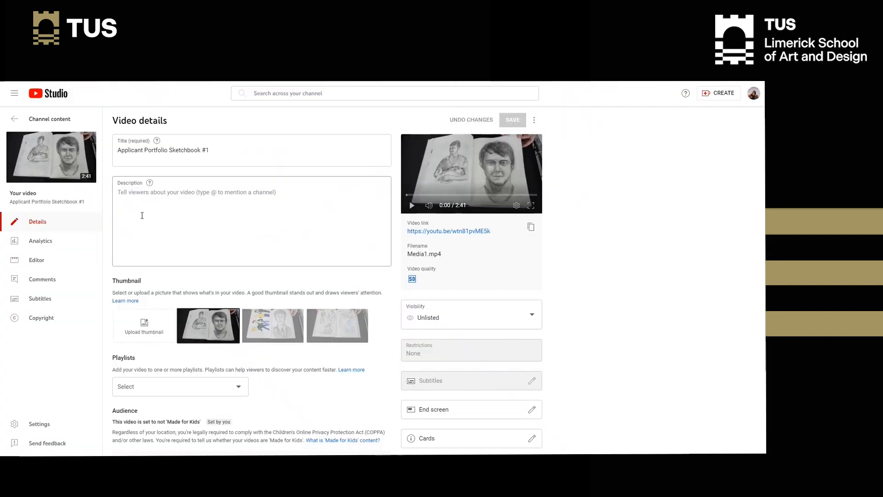
left_click(532, 228)
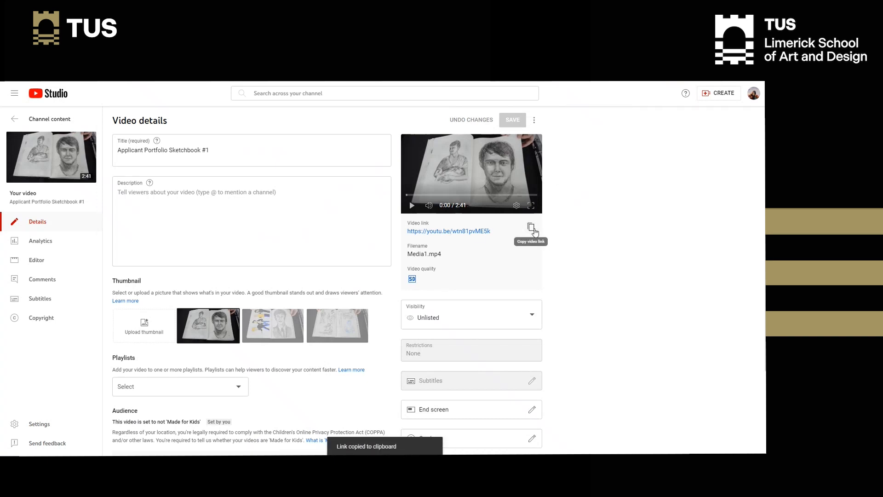
scroll(441, 267, "down", 1)
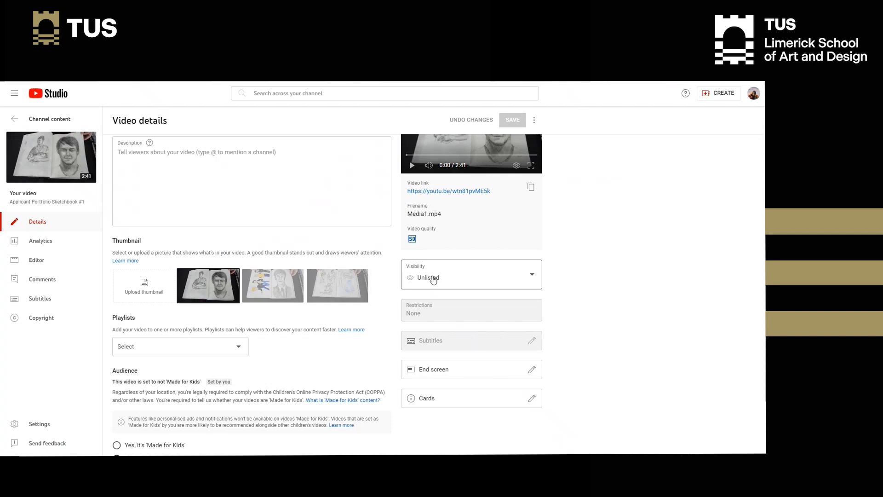
scroll(581, 249, "up", 1)
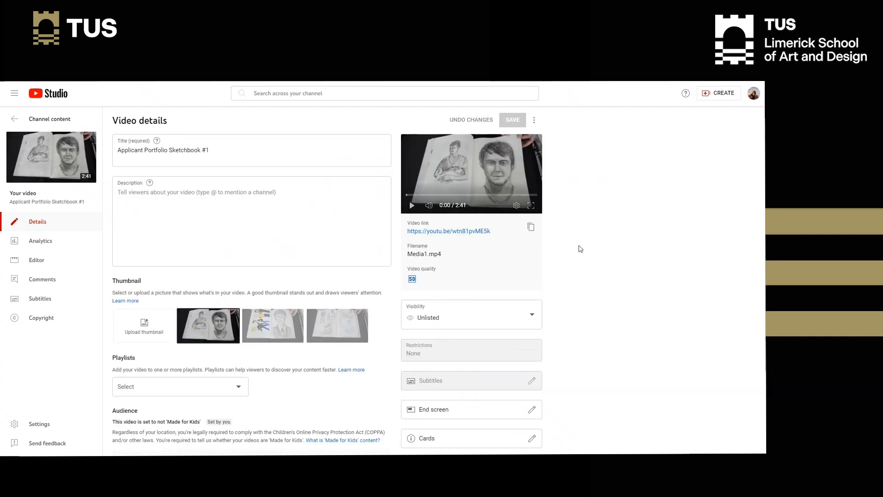
left_click(533, 318)
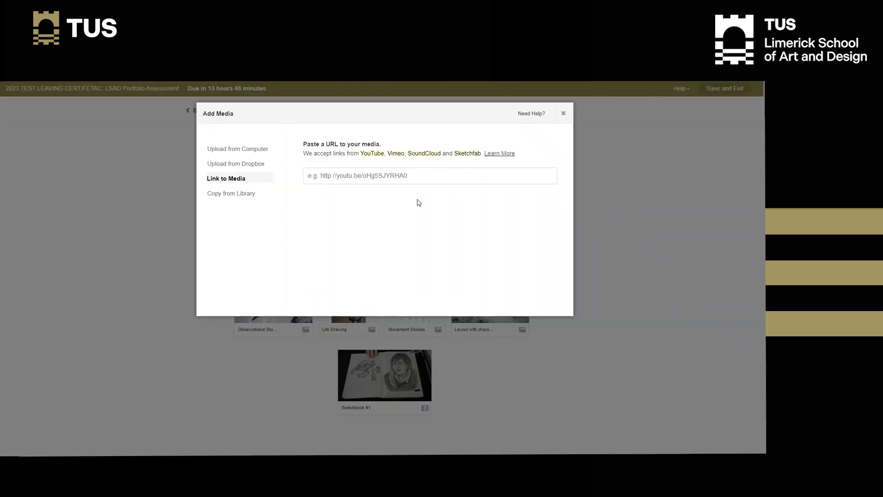
left_click(419, 177)
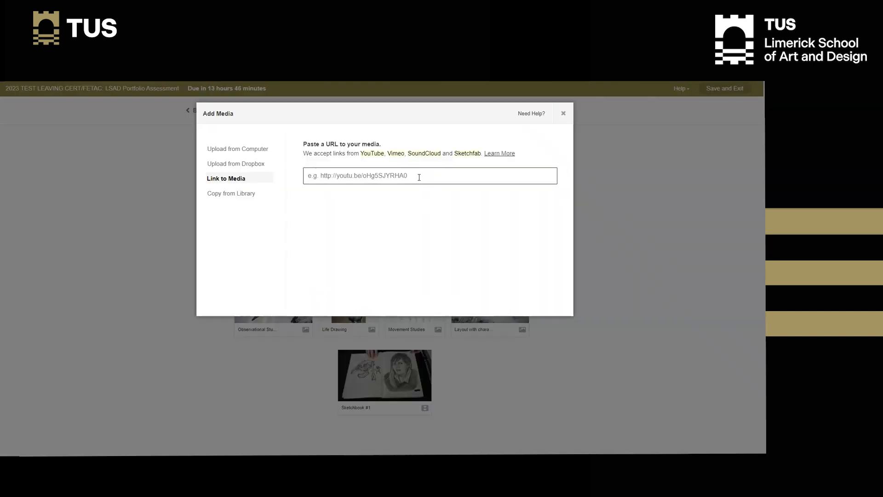
key("ctrl+v")
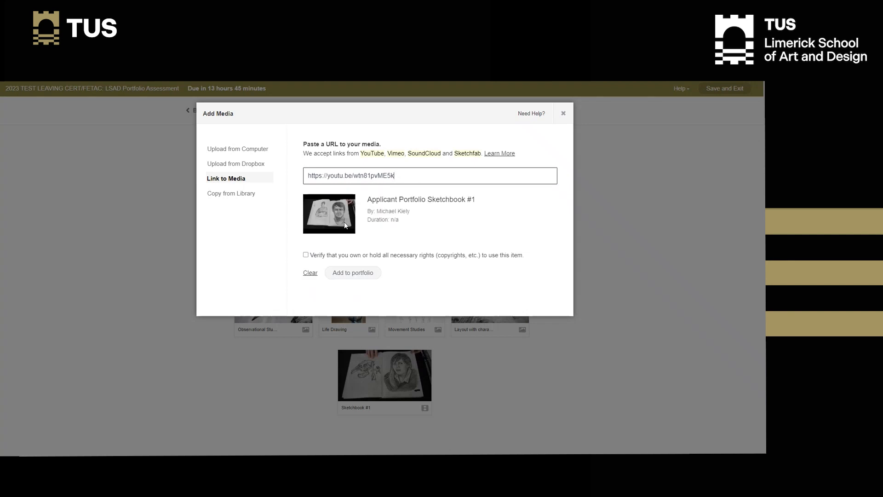
left_click(306, 255)
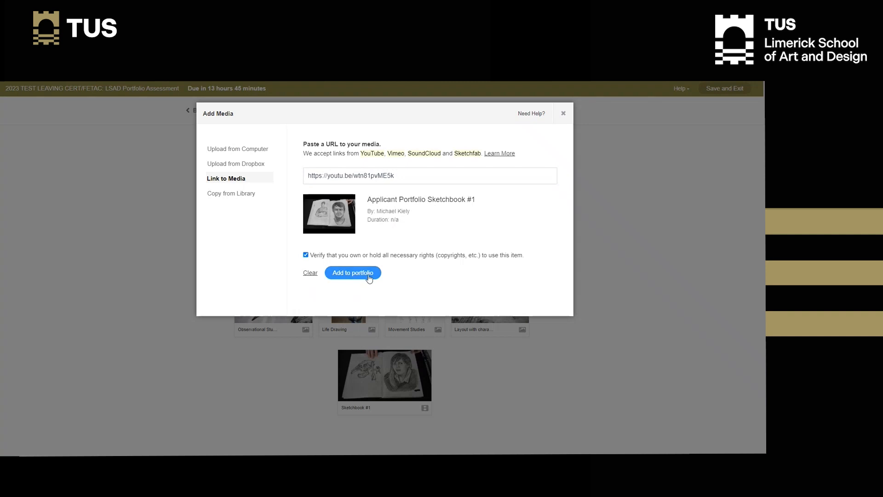
left_click(369, 274)
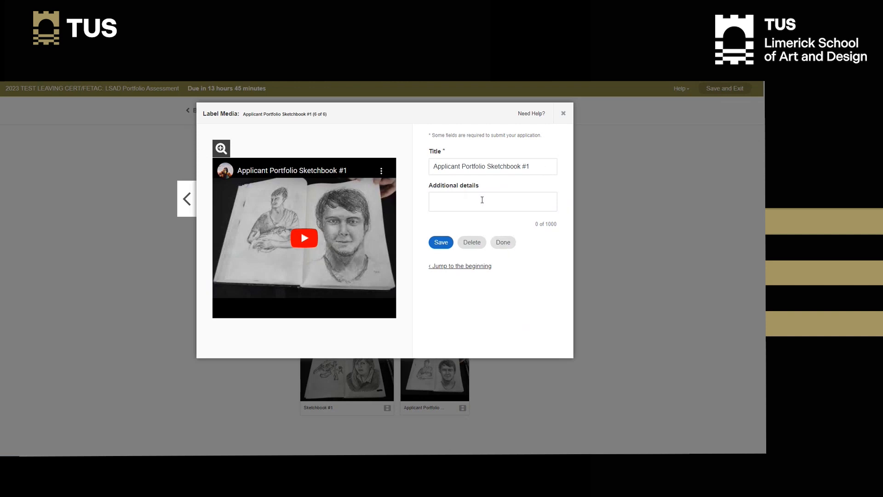
left_click(505, 244)
Review the portfolio's media items and item requirements, and proceed to the submission stage
scroll(506, 246, "down", 1)
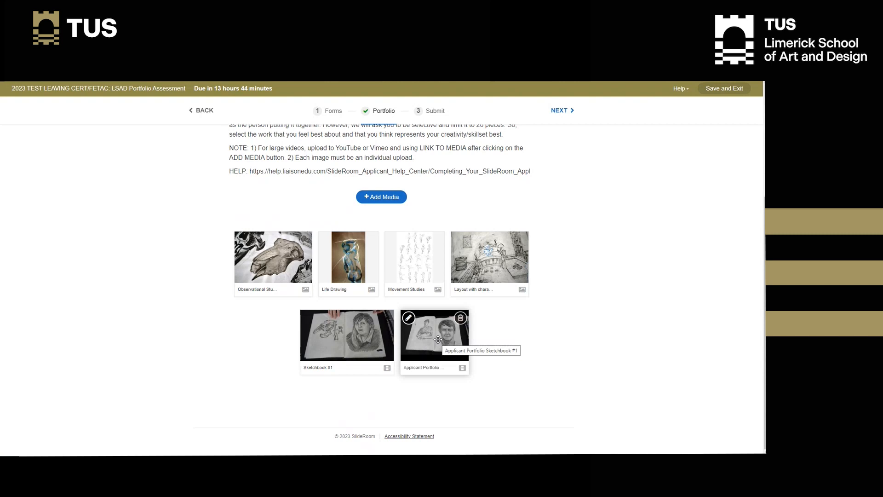
scroll(575, 299, "up", 3)
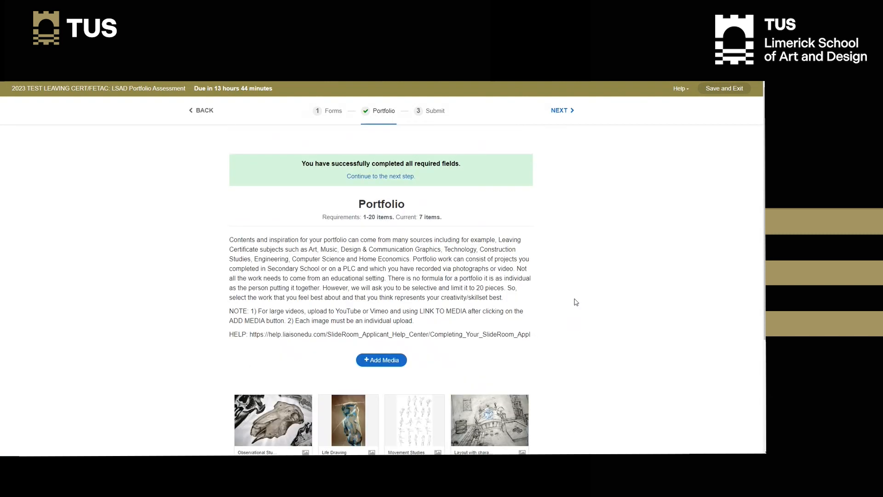
scroll(575, 302, "down", 3)
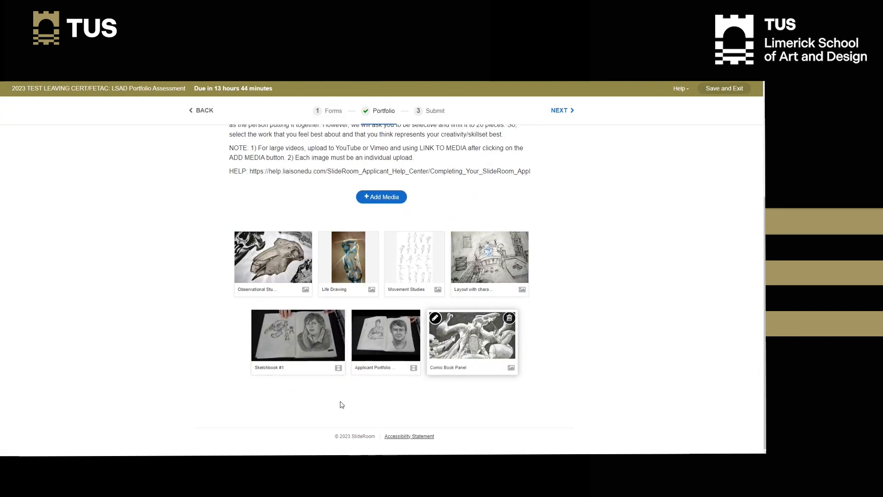
scroll(672, 353, "up", 3)
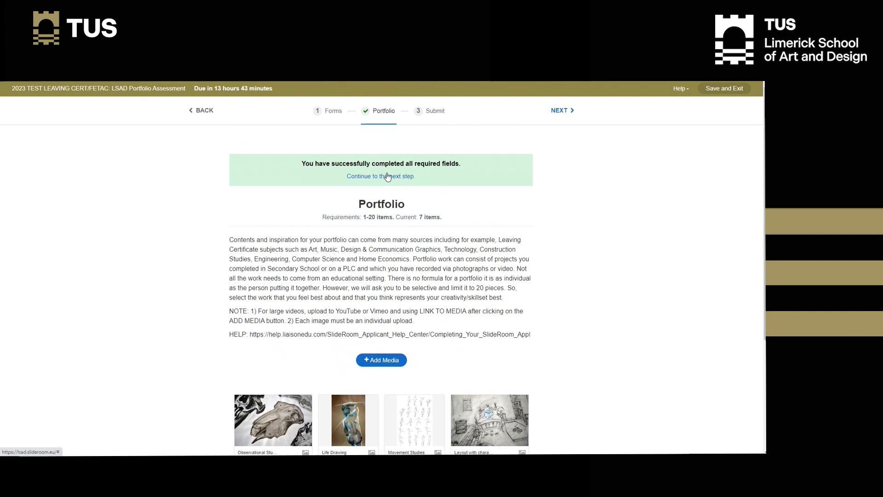
left_click(566, 116)
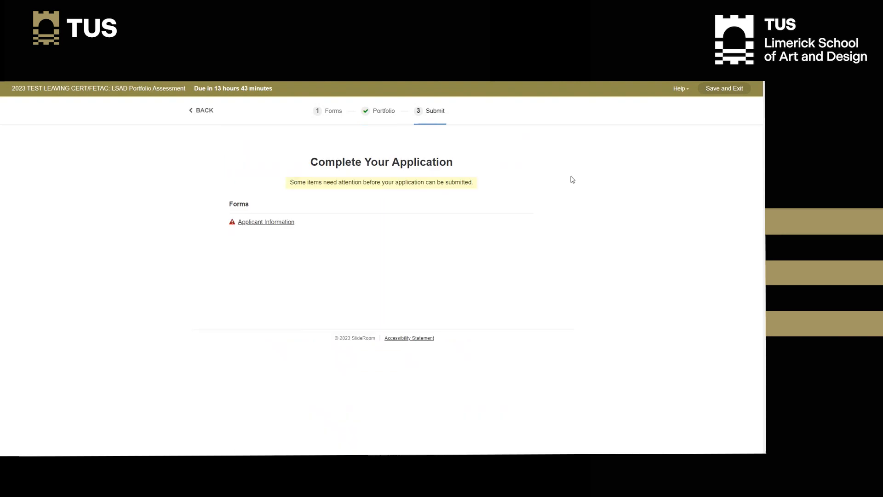
Inspect the CAO number question in the flagged Applicant Information form and return to the submission stage
left_click(259, 222)
left_click(359, 255)
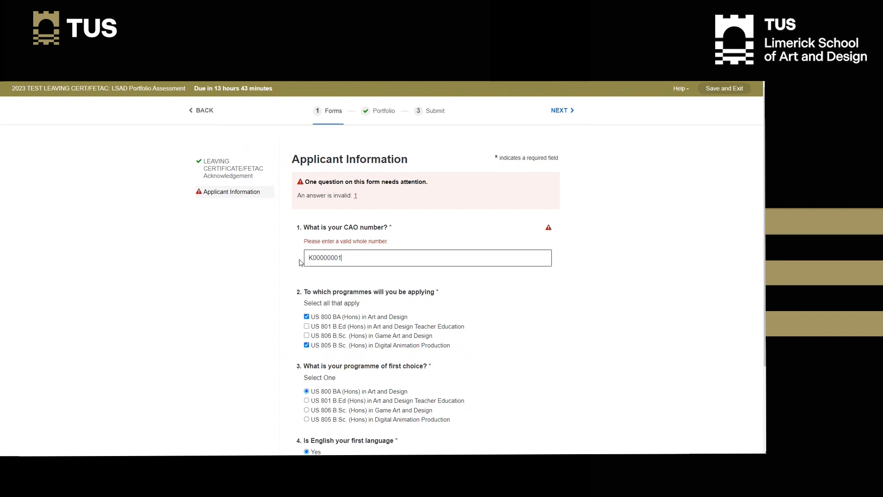
left_click(435, 112)
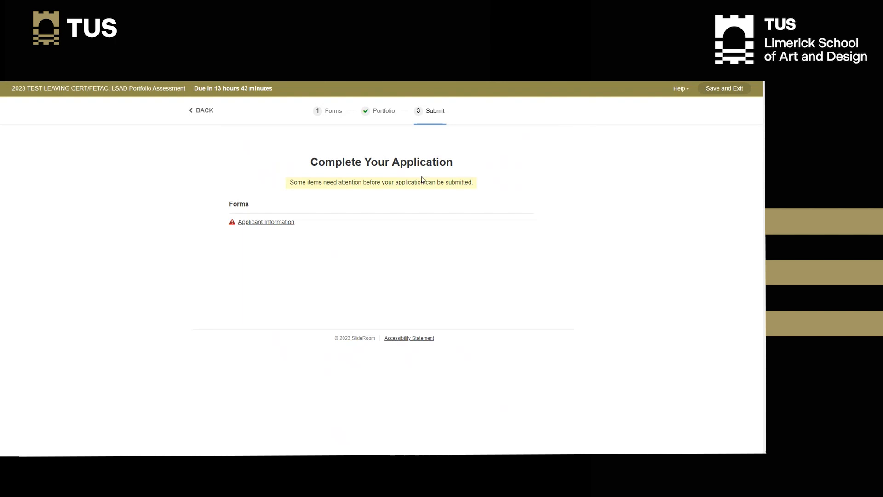
Go back to the portfolio stage and look over the added artwork and sketchbook videos
left_click(389, 121)
scroll(593, 233, "down", 5)
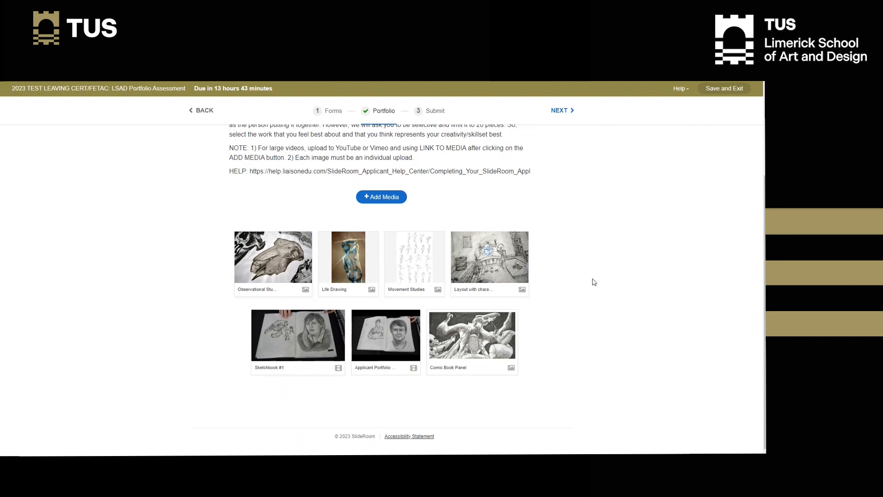
mouse_move(307, 348)
scroll(597, 254, "up", 3)
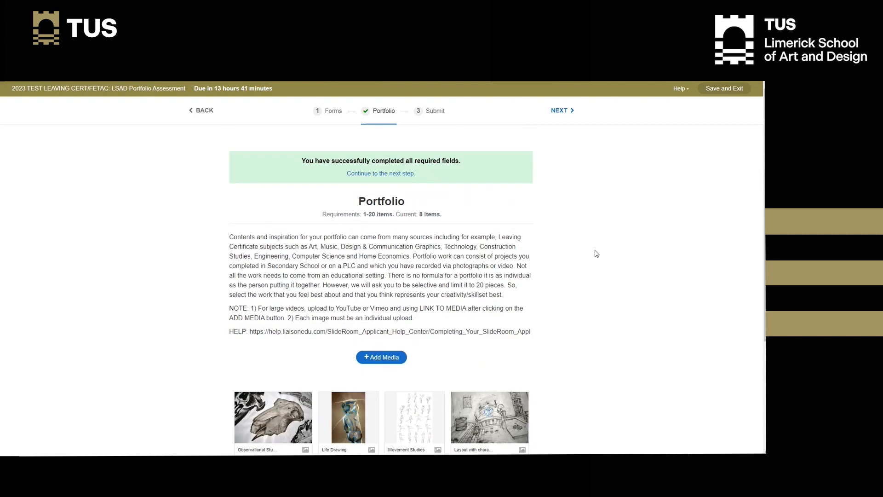
Check the submission stage for outstanding items again and return to the portfolio's media thumbnails
left_click(438, 111)
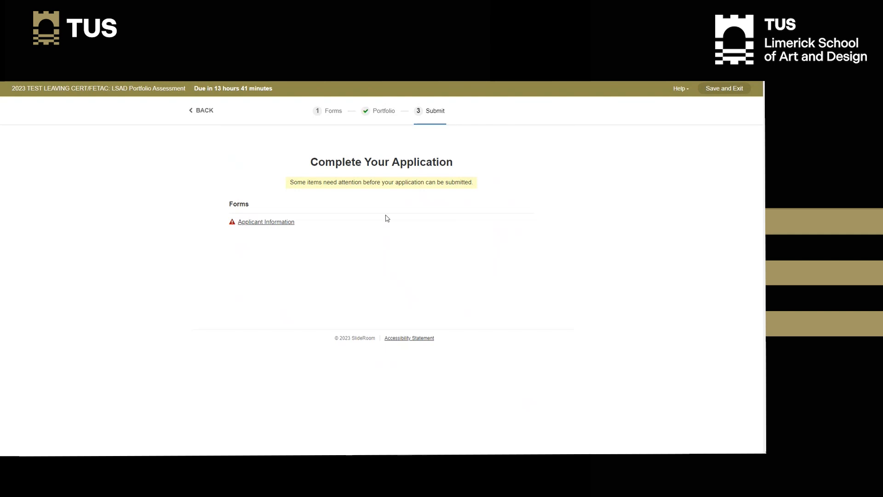
left_click(385, 118)
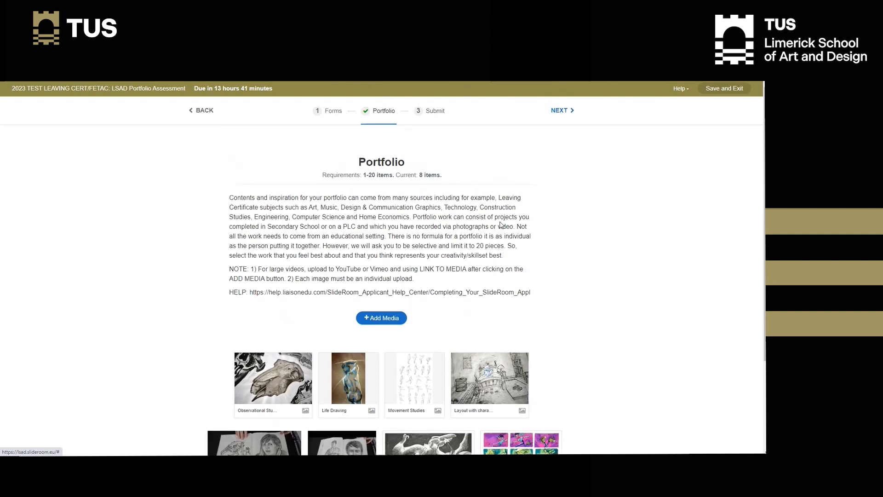
scroll(612, 290, "down", 3)
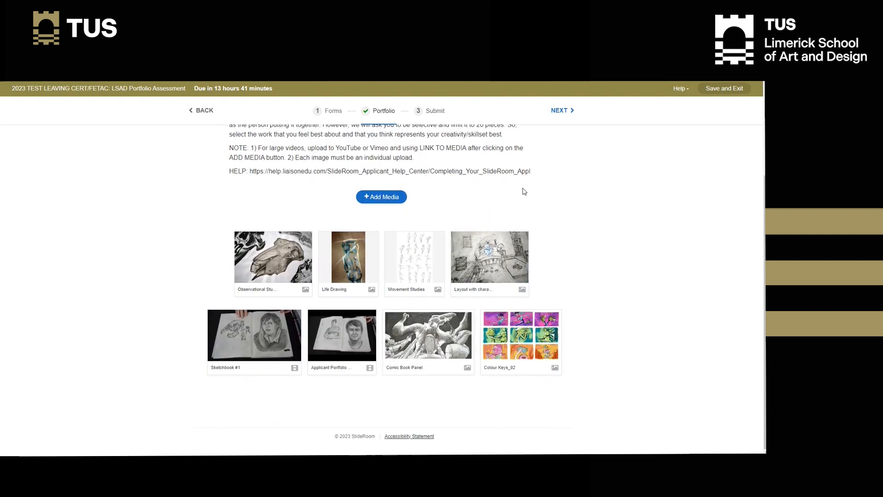